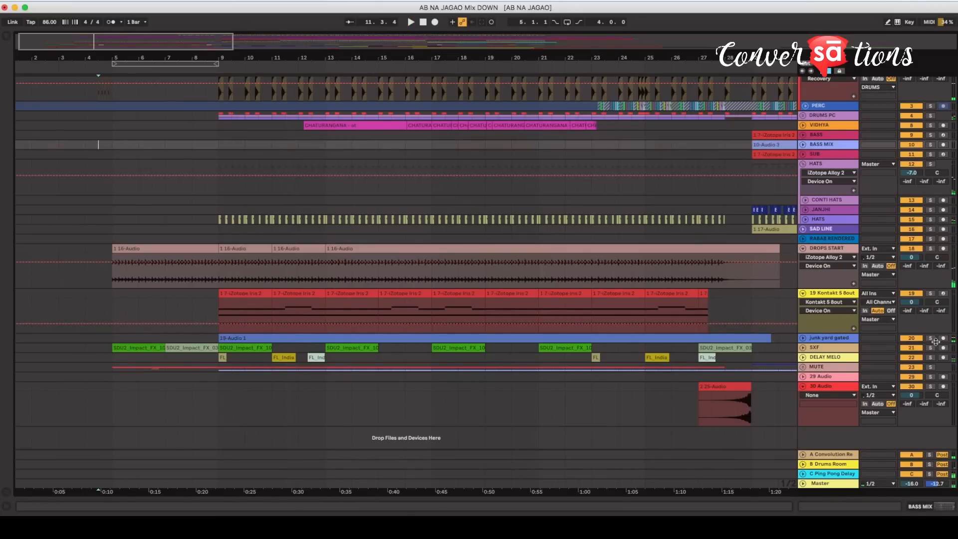
Audition the junk yard gated track soloed from bar 9, and take it out of solo again.
{"action": "left_click", "coordinate": [931, 338]}
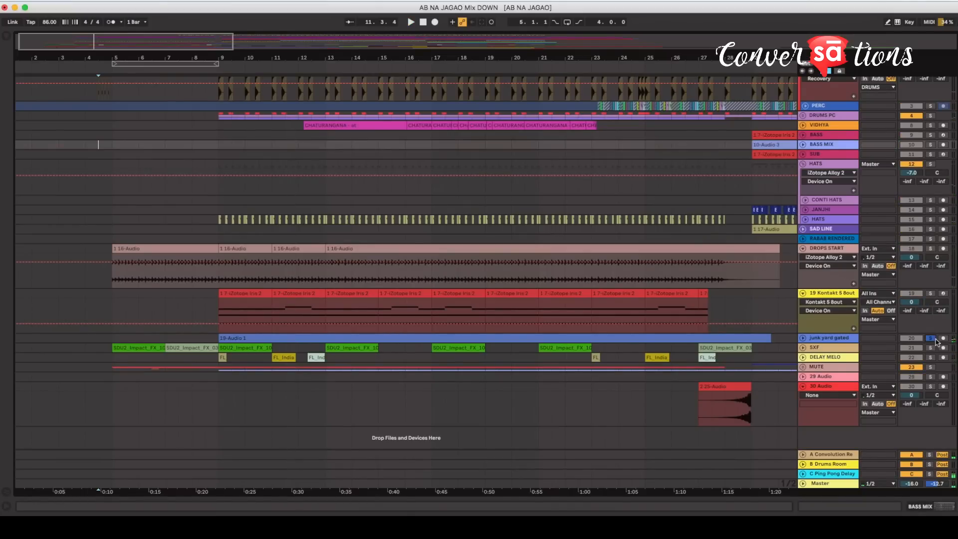
{"action": "left_click", "coordinate": [222, 338]}
{"action": "key", "text": "space"}
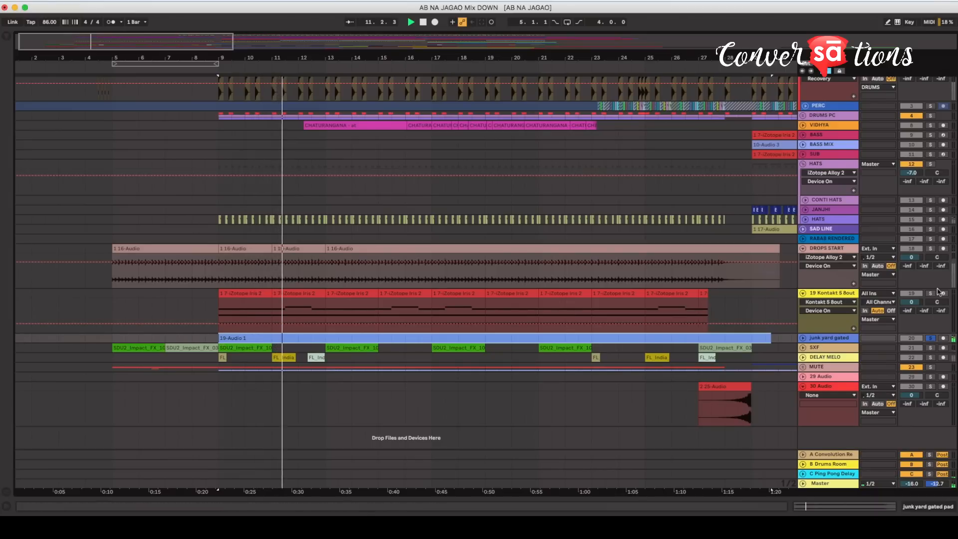
{"action": "left_click", "coordinate": [930, 338]}
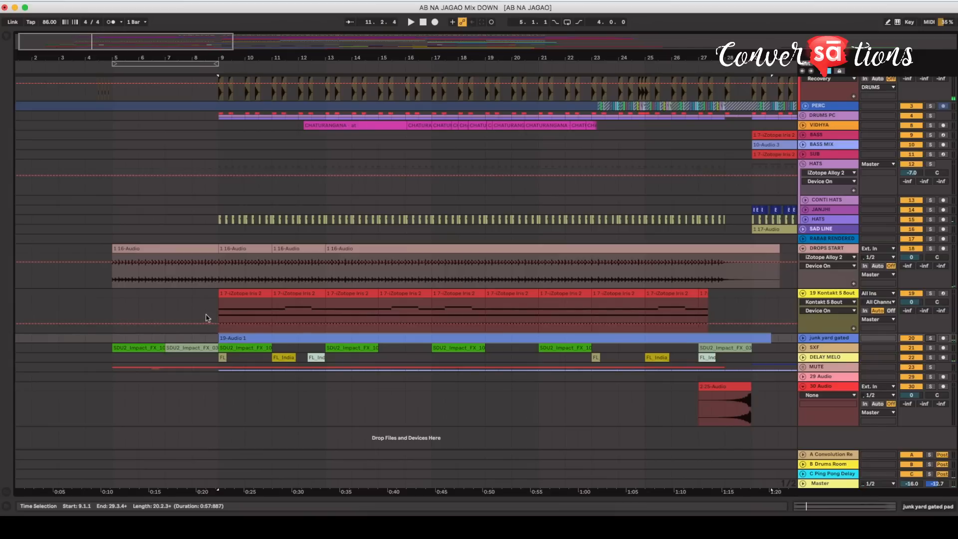
Play the full mix from bar 9 and unfold the VIDHYA track to examine its waveform during playback.
{"action": "left_click", "coordinate": [215, 307]}
{"action": "key", "text": "space"}
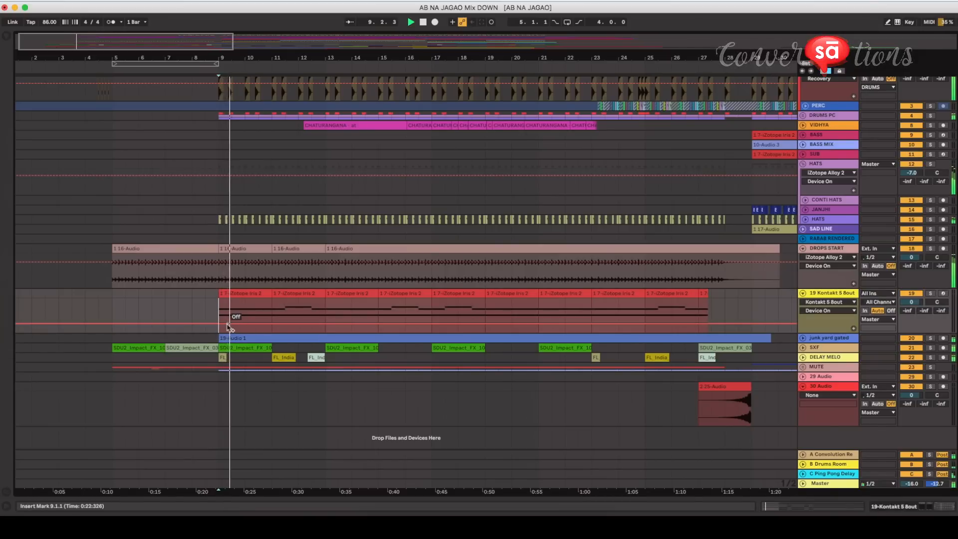
{"action": "scroll", "coordinate": [228, 327], "scroll_direction": "left", "scroll_amount": 1}
{"action": "scroll", "coordinate": [228, 327], "scroll_direction": "up", "scroll_amount": 1}
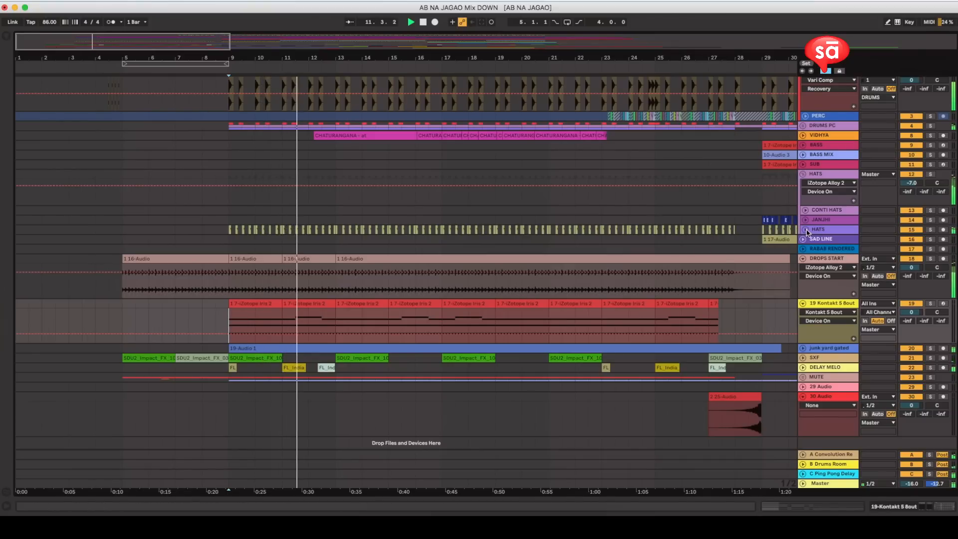
{"action": "left_click", "coordinate": [803, 136]}
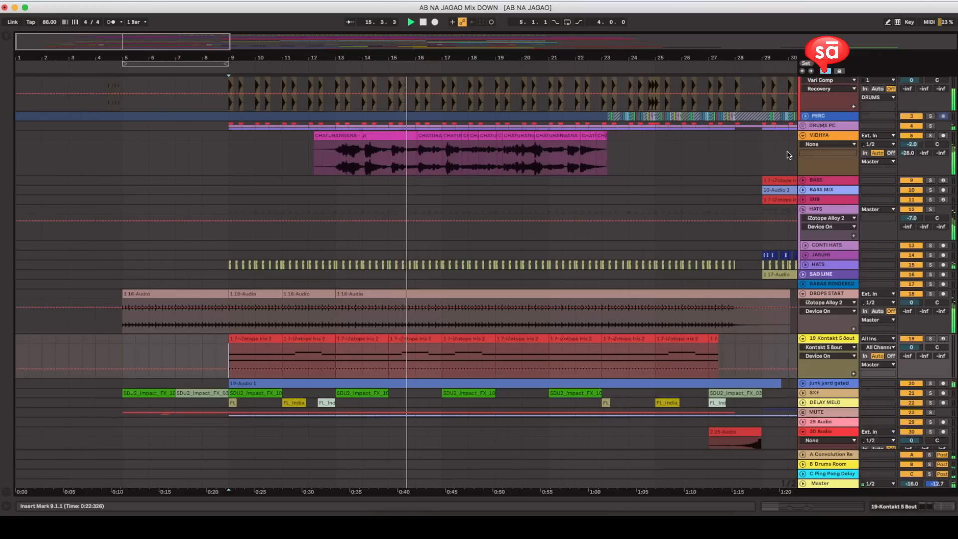
{"action": "left_click", "coordinate": [818, 137]}
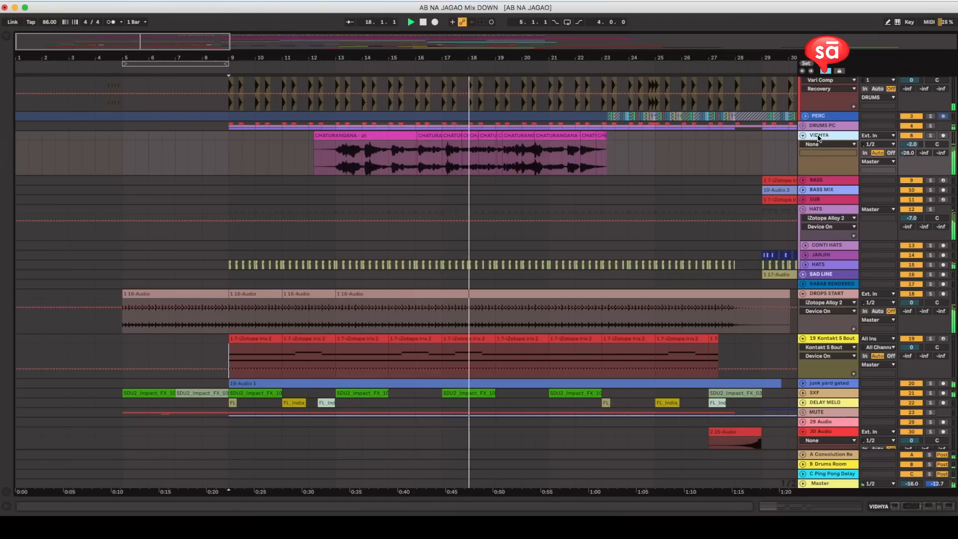
{"action": "left_click", "coordinate": [930, 136]}
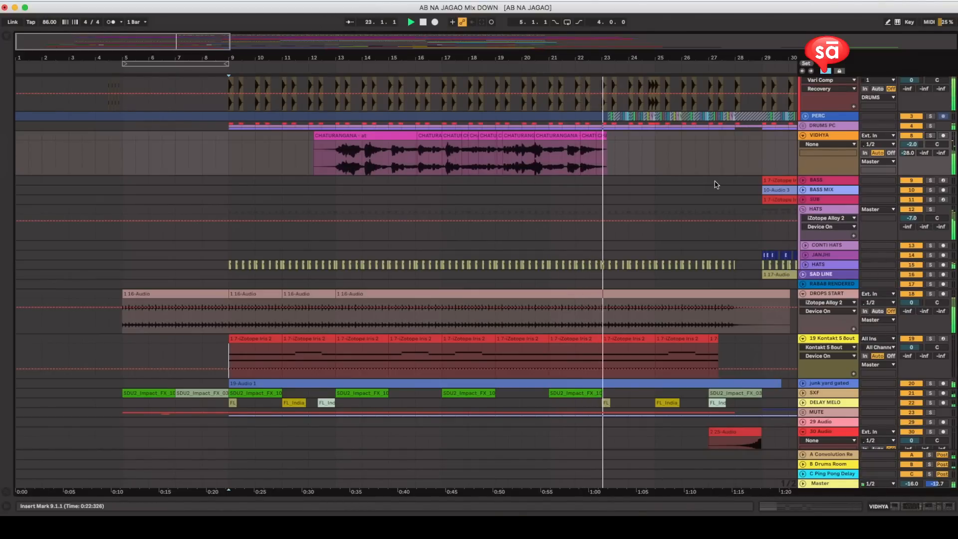
Show the arrangement up to about bar 46, unfold the PERC track and audition it briefly in solo.
{"action": "left_click_drag", "start_coordinate": [594, 55], "coordinate": [389, 55]}
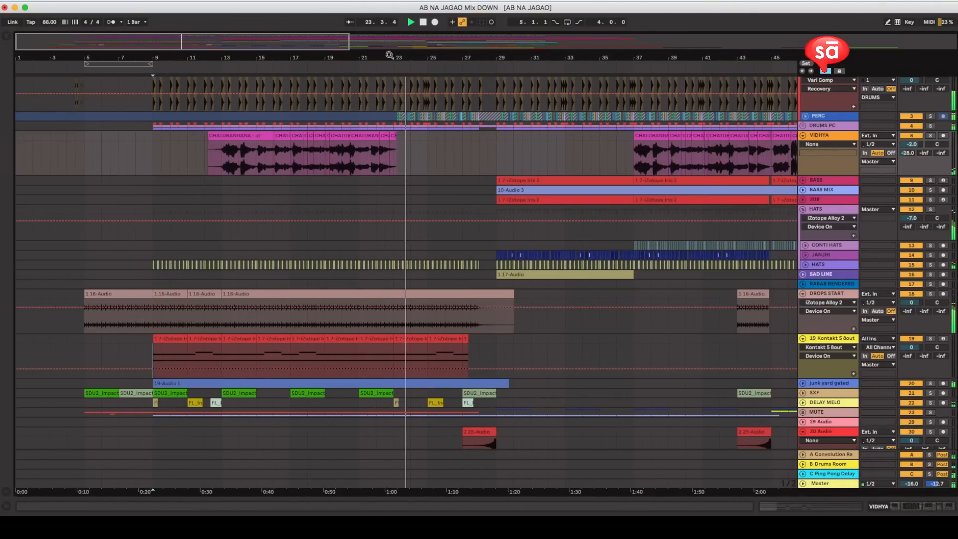
{"action": "left_click", "coordinate": [805, 117]}
{"action": "left_click", "coordinate": [930, 116]}
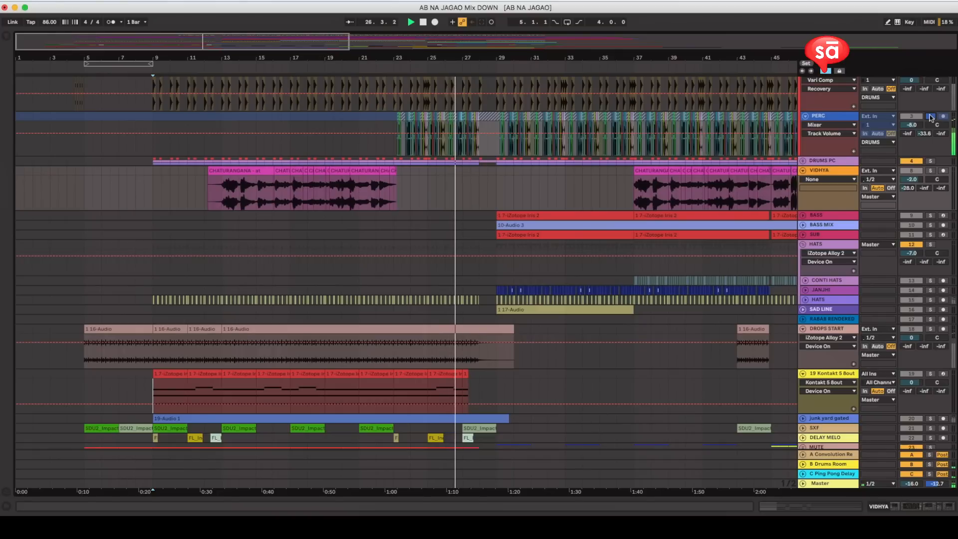
{"action": "left_click", "coordinate": [931, 116]}
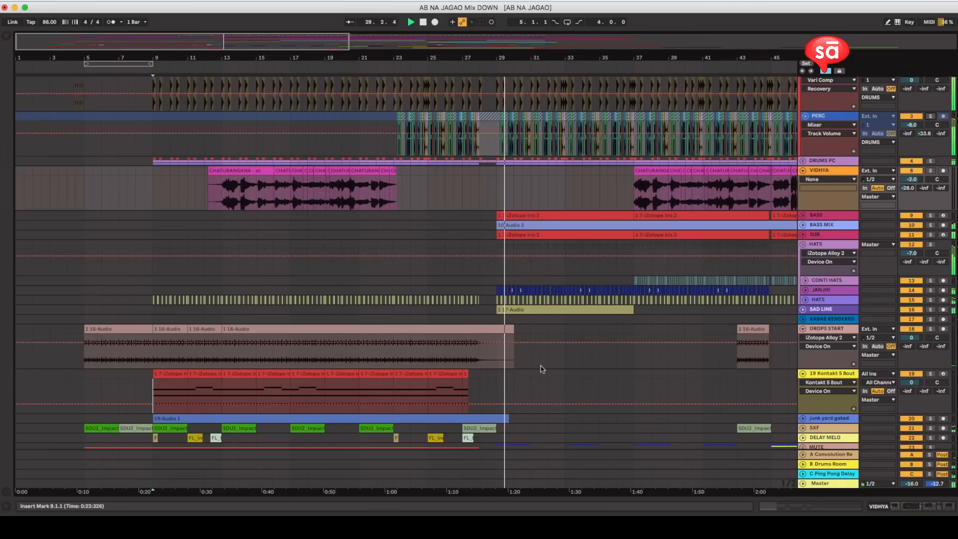
Unfold the BASS MIX and SAD LINE tracks and audition SAD LINE in solo from bar 29.
{"action": "left_click", "coordinate": [802, 226]}
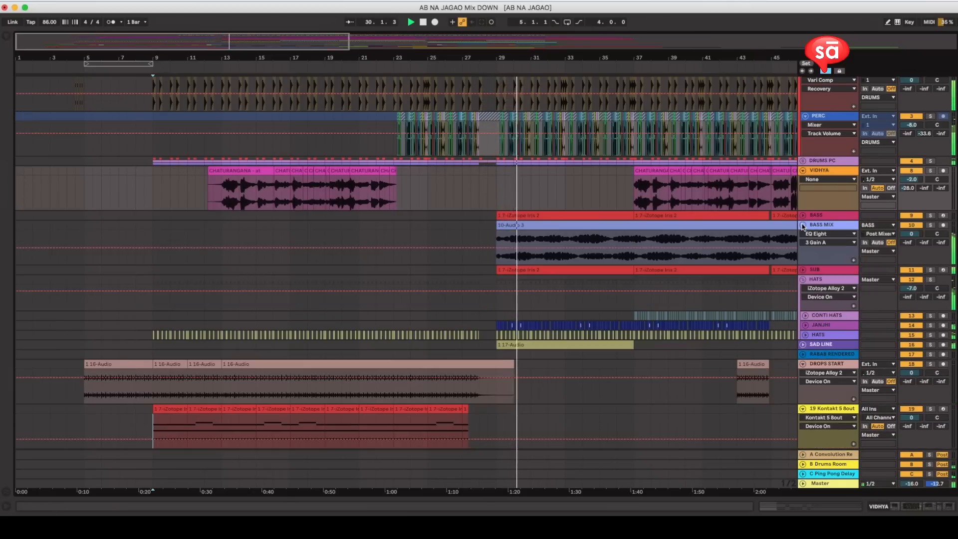
{"action": "scroll", "coordinate": [504, 316], "scroll_direction": "down", "scroll_amount": 5}
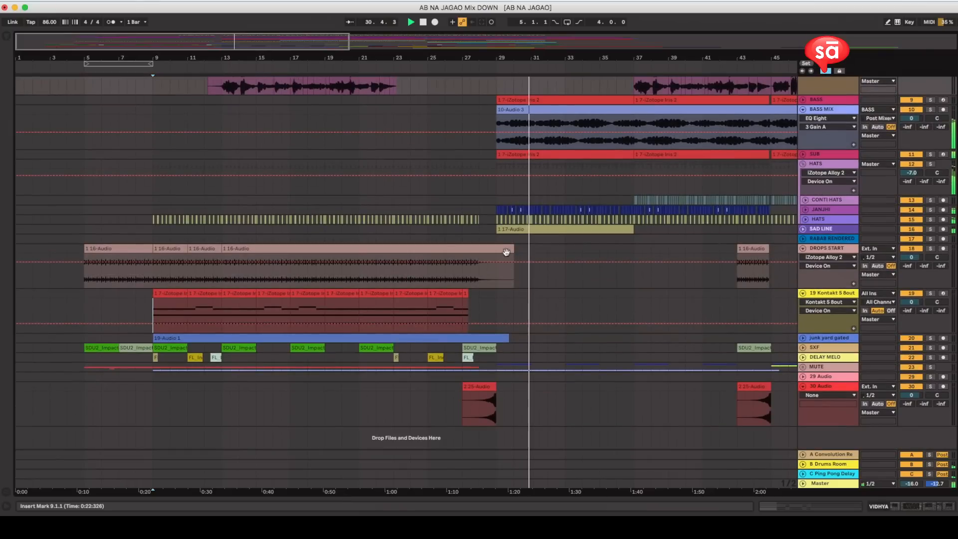
{"action": "left_click", "coordinate": [510, 229]}
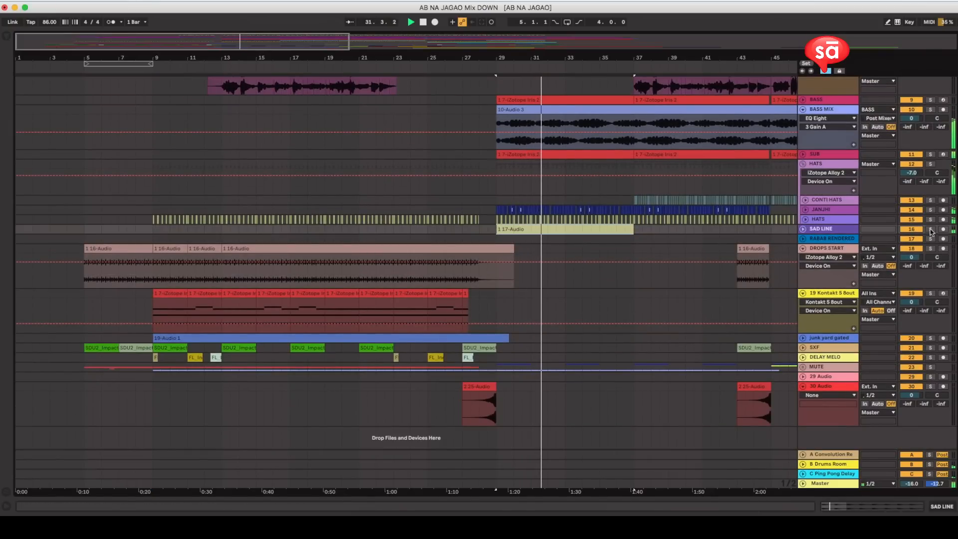
{"action": "left_click", "coordinate": [803, 228]}
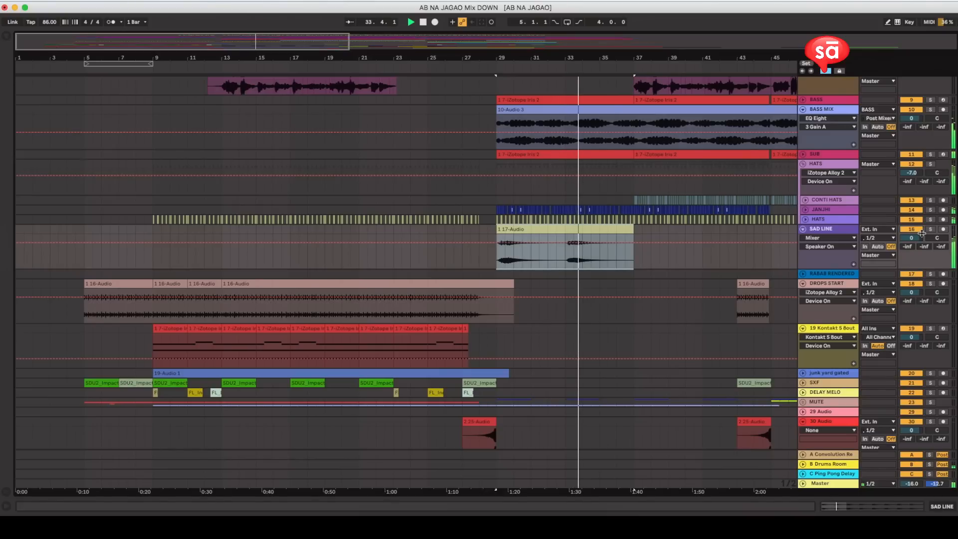
{"action": "key", "text": "space"}
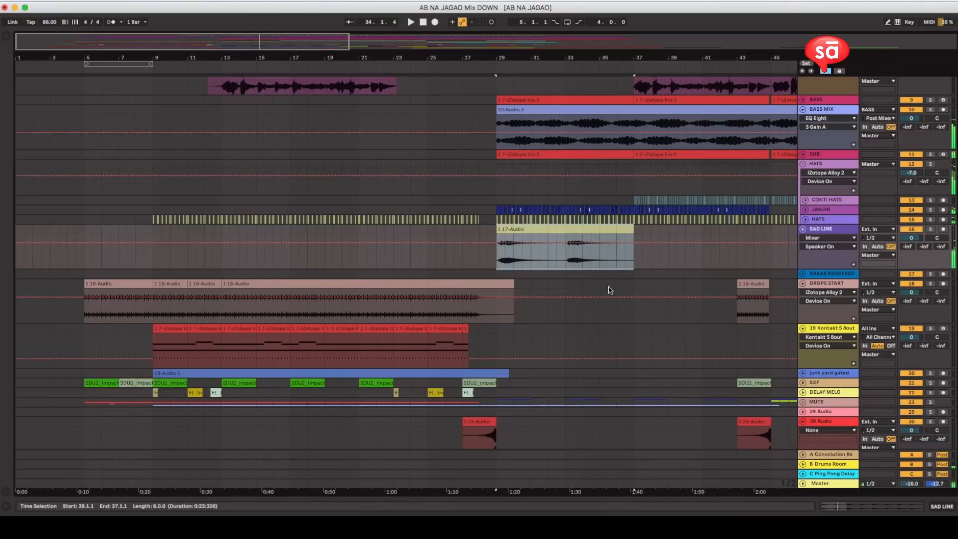
{"action": "left_click", "coordinate": [497, 259]}
{"action": "left_click", "coordinate": [930, 229]}
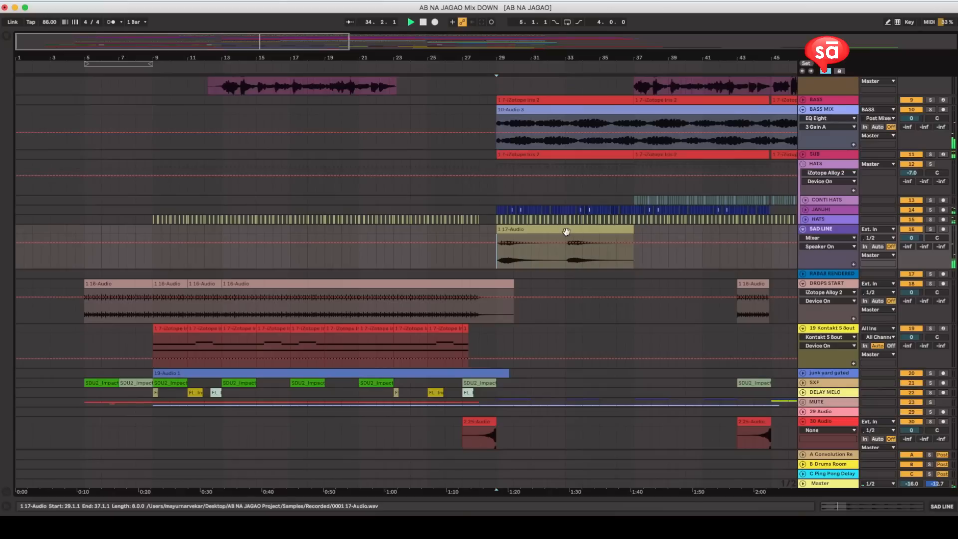
Unfold the HATS audio track to show its clips while the full mix plays.
{"action": "left_click", "coordinate": [805, 220]}
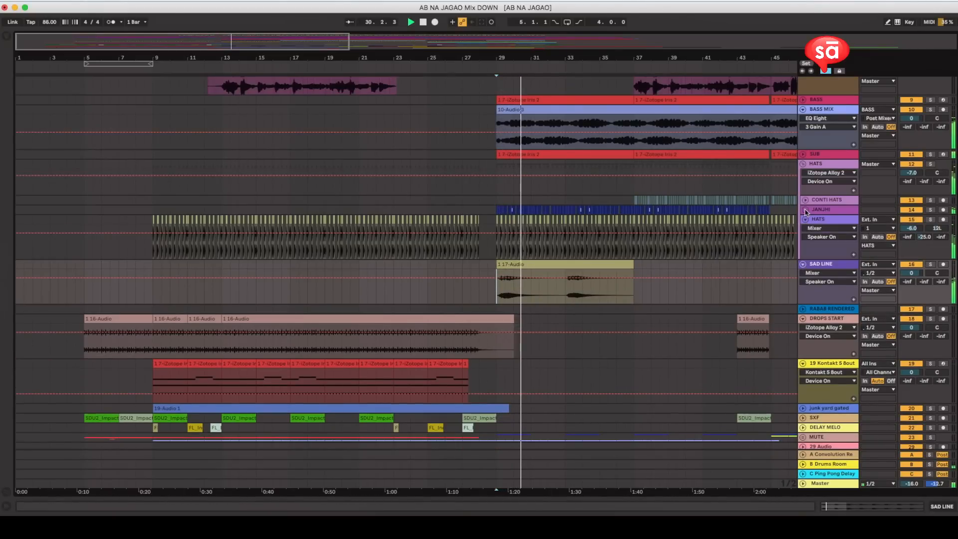
{"action": "left_click", "coordinate": [804, 210]}
{"action": "left_click", "coordinate": [805, 210]}
{"action": "scroll", "coordinate": [811, 209], "scroll_direction": "up", "scroll_amount": 1}
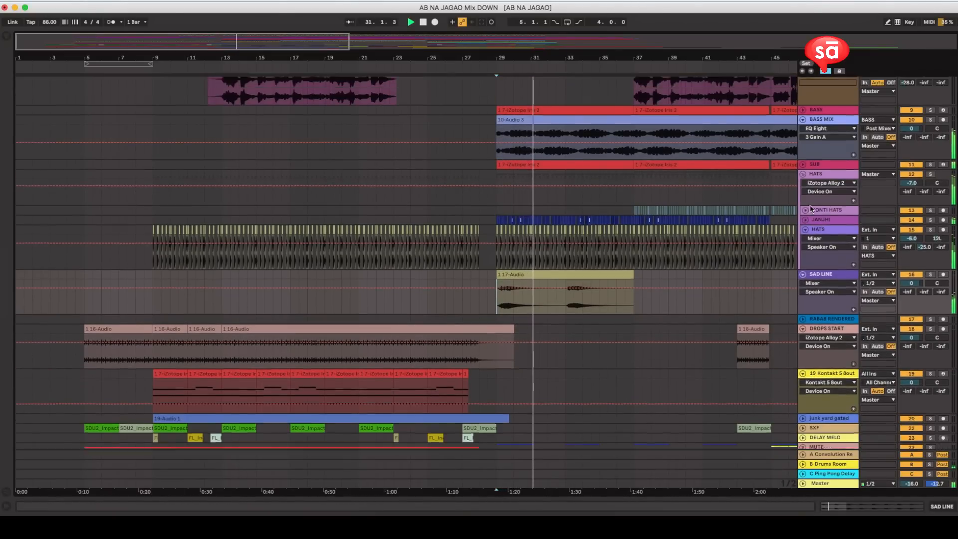
{"action": "scroll", "coordinate": [812, 208], "scroll_direction": "up", "scroll_amount": 5}
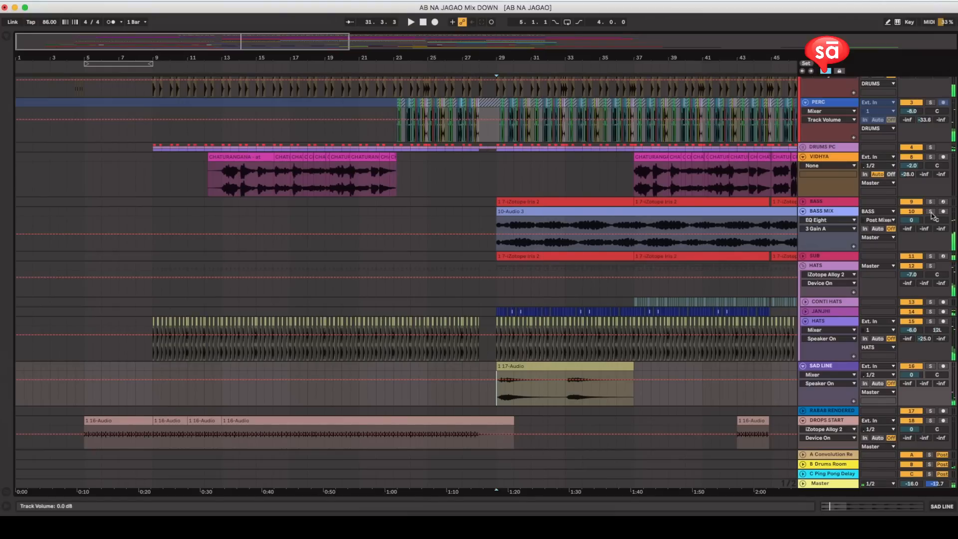
Solo the BASS and BASS MIX tracks and unfold BASS to show its notes.
{"action": "left_click", "coordinate": [893, 208]}
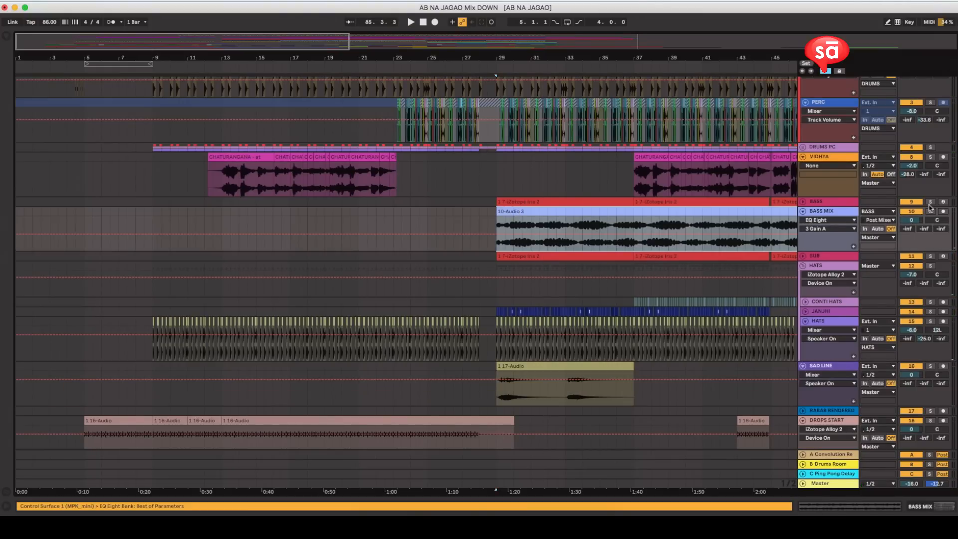
{"action": "left_click", "coordinate": [929, 202]}
{"action": "left_click", "coordinate": [802, 201]}
{"action": "left_click", "coordinate": [826, 202]}
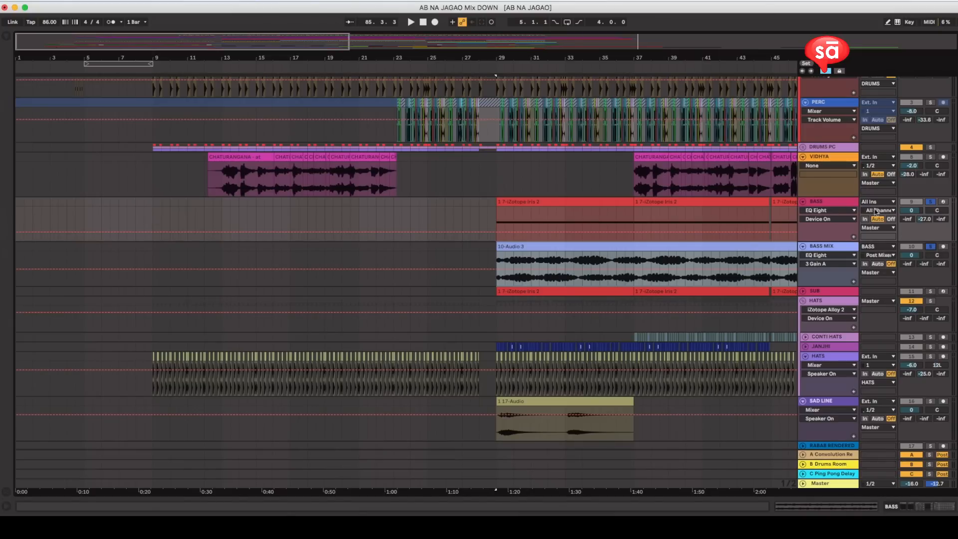
Take BASS out of solo, fold it, and play BASS MIX alone from bar 29.
{"action": "left_click", "coordinate": [929, 203]}
{"action": "left_click", "coordinate": [931, 203]}
{"action": "key", "text": "space"}
{"action": "key", "text": "space"}
{"action": "left_click", "coordinate": [804, 202]}
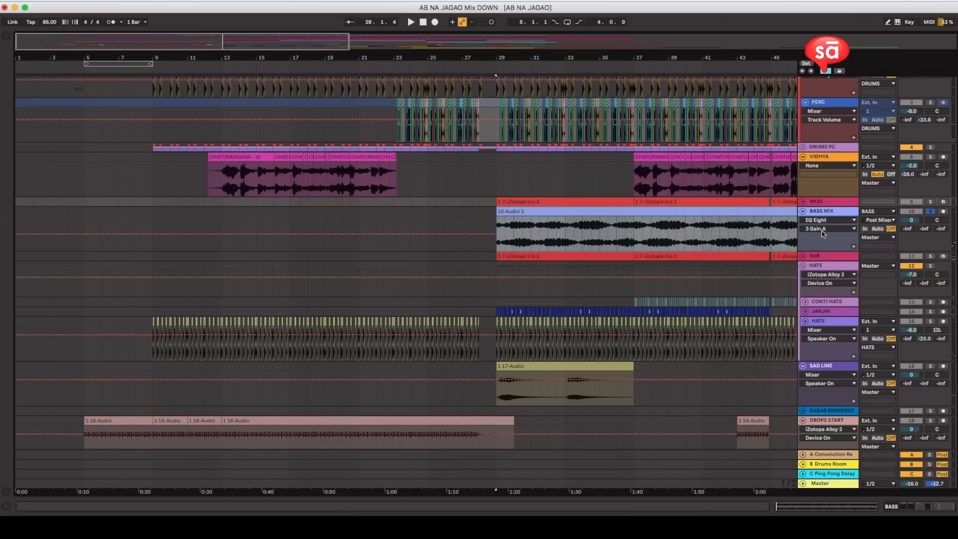
{"action": "key", "text": "space"}
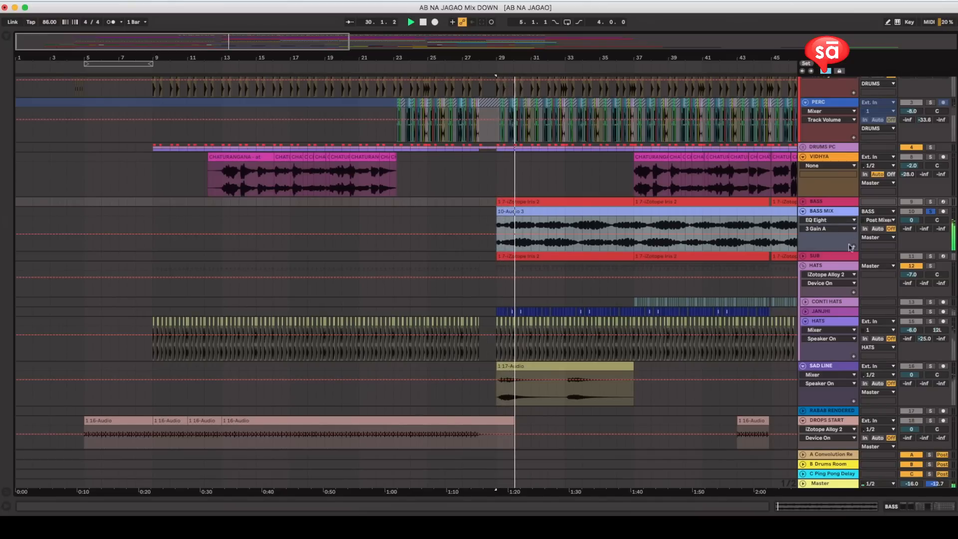
Examine the enlarged EQ Eight curve on the BASS MIX track and return to the arrangement.
{"action": "left_click", "coordinate": [825, 221]}
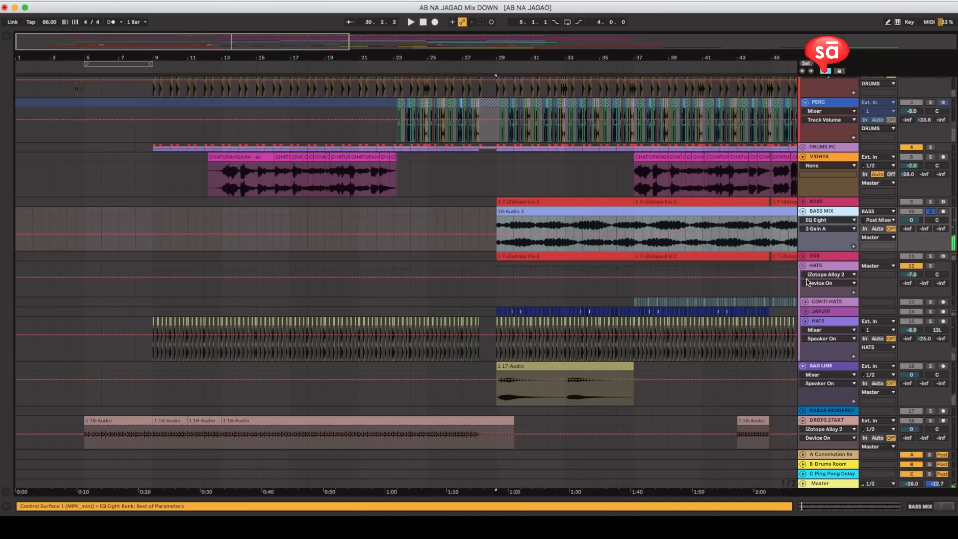
{"action": "left_click", "coordinate": [926, 507]}
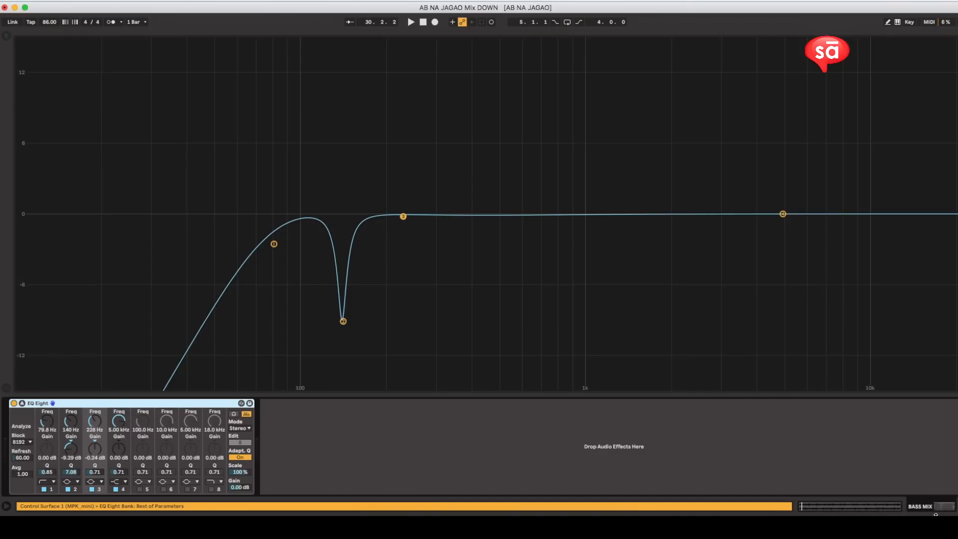
{"action": "left_click", "coordinate": [935, 513]}
{"action": "scroll", "coordinate": [910, 263], "scroll_direction": "up", "scroll_amount": 5}
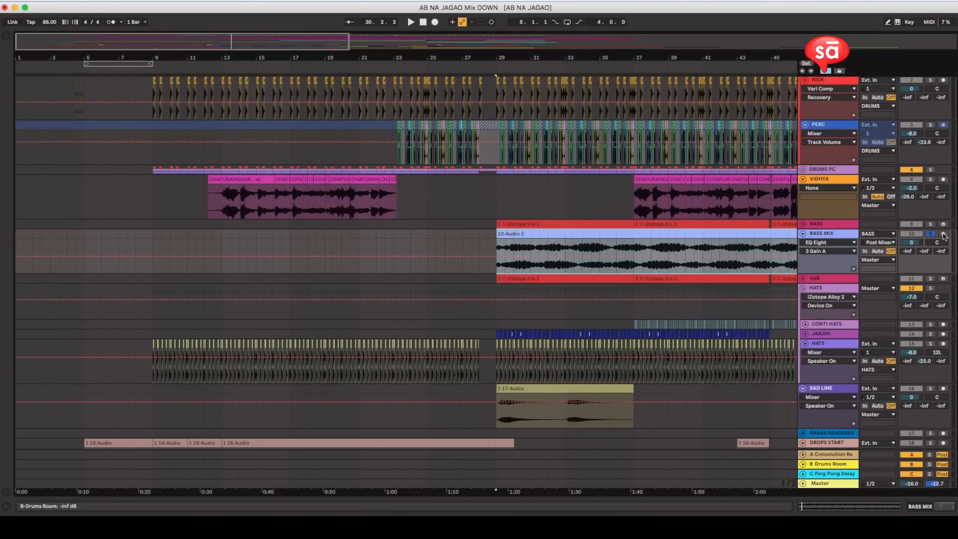
Toggle the SUB track's solo, listen to the full mix from bar 29, and fold the VIDHYA track.
{"action": "left_click", "coordinate": [930, 279]}
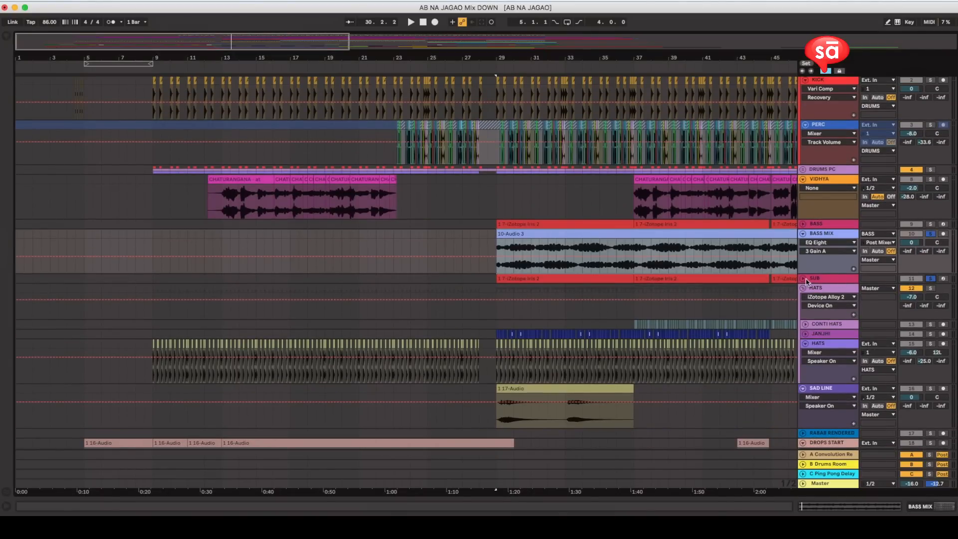
{"action": "left_click", "coordinate": [930, 280]}
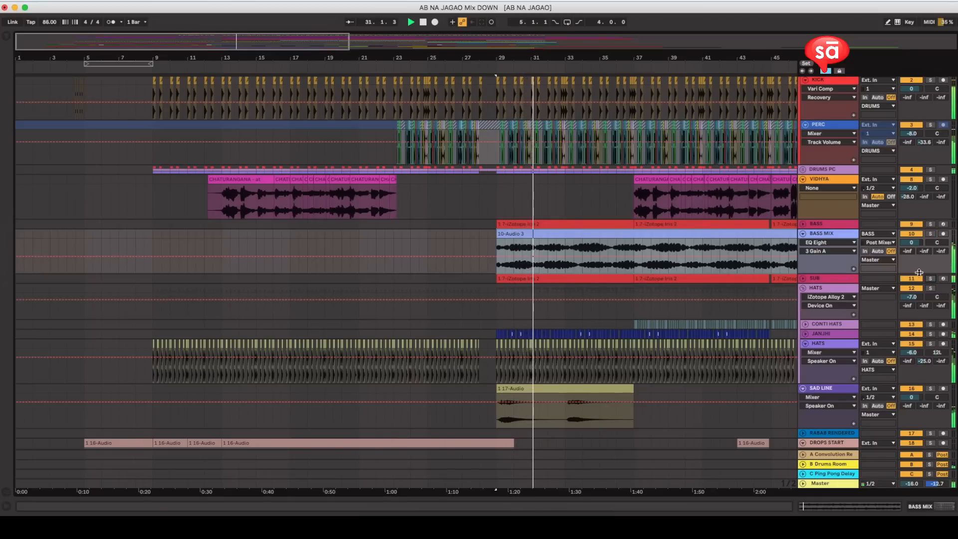
{"action": "scroll", "coordinate": [842, 273], "scroll_direction": "up", "scroll_amount": 2}
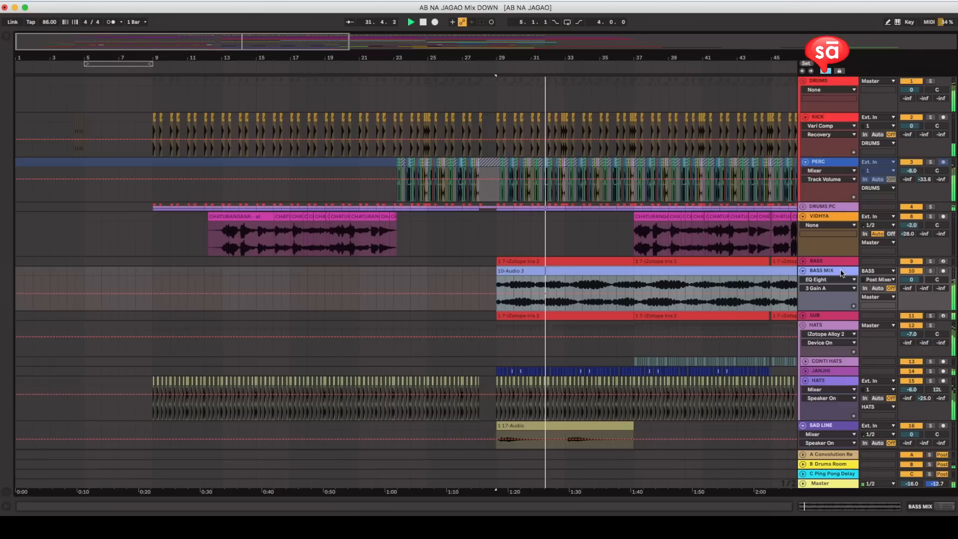
{"action": "left_click", "coordinate": [803, 216]}
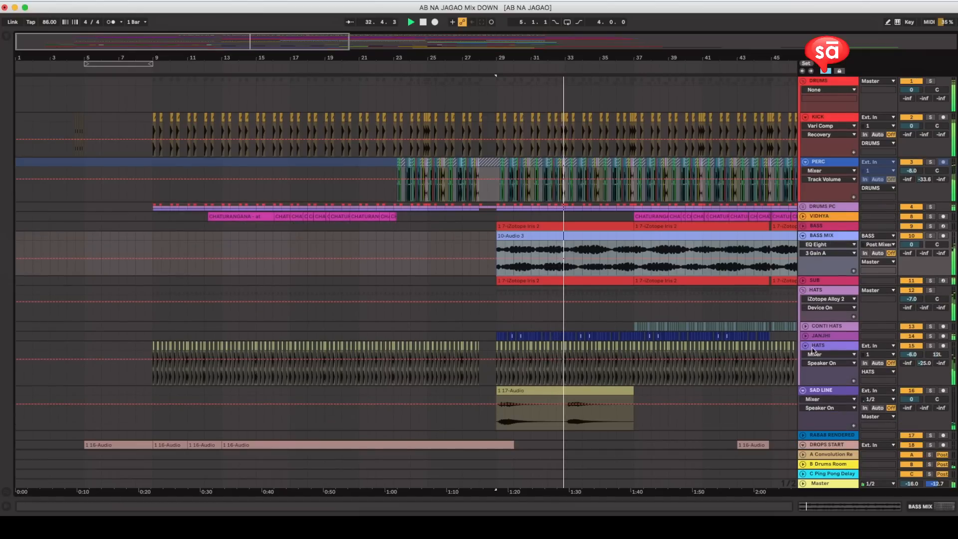
Audition the unfolded JANJHI track from bar 29 in solo and together with HATS, and examine its clips up close.
{"action": "key", "text": "space"}
{"action": "left_click", "coordinate": [930, 336]}
{"action": "left_click", "coordinate": [497, 335]}
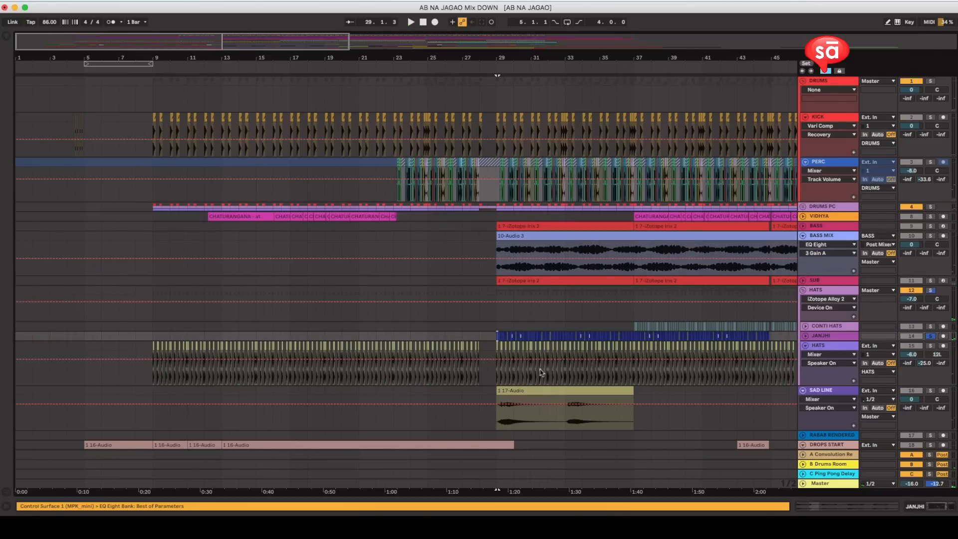
{"action": "left_click", "coordinate": [804, 336]}
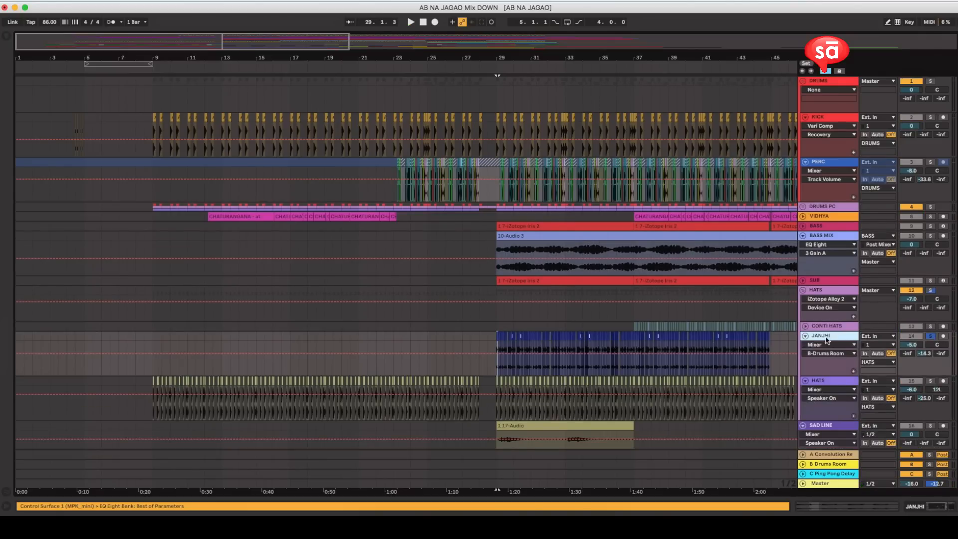
{"action": "key", "text": "space"}
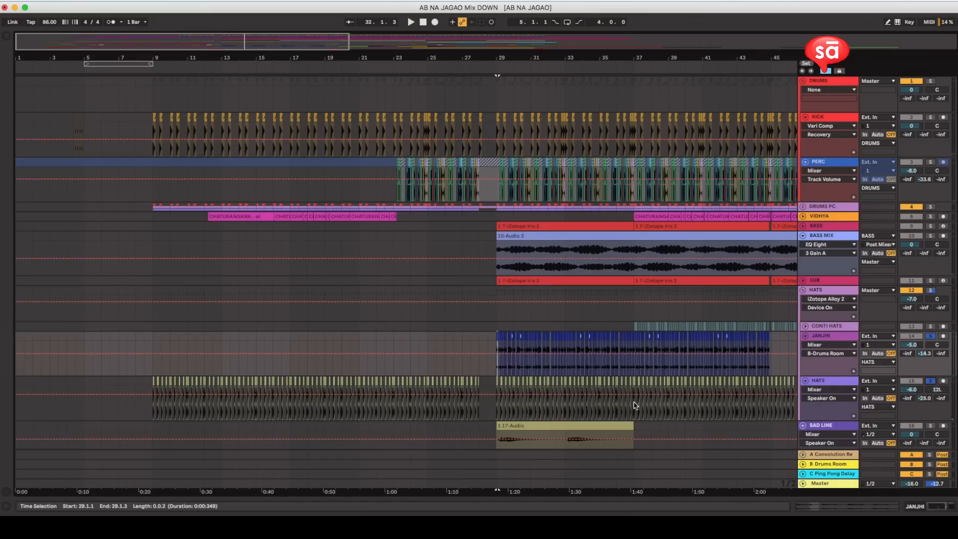
{"action": "key", "text": "plus"}
{"action": "key", "text": "plus"}
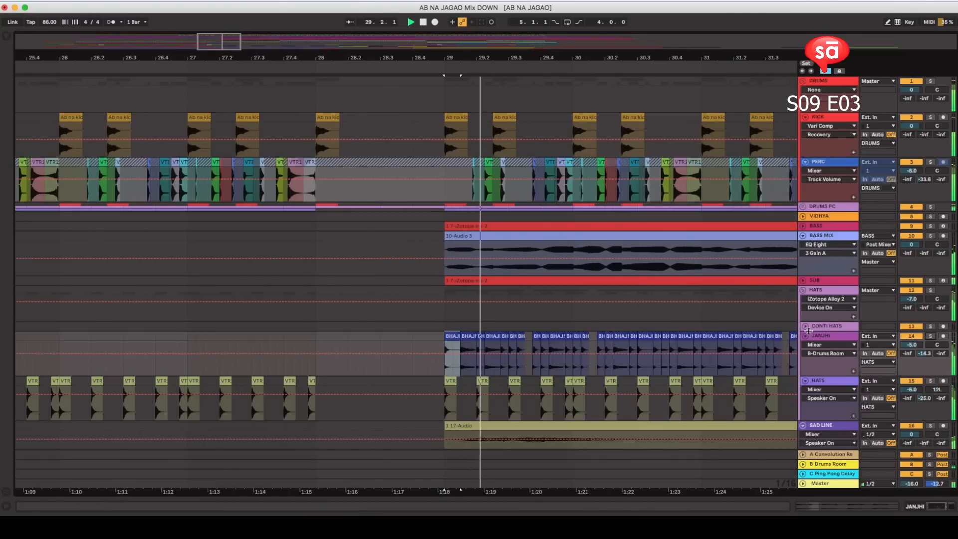
Fold the HATS group, unfold the VIDHYA track, and look over the arrangement around its vocal clips.
{"action": "left_click", "coordinate": [802, 290]}
{"action": "left_click_drag", "start_coordinate": [621, 58], "coordinate": [620, 10]}
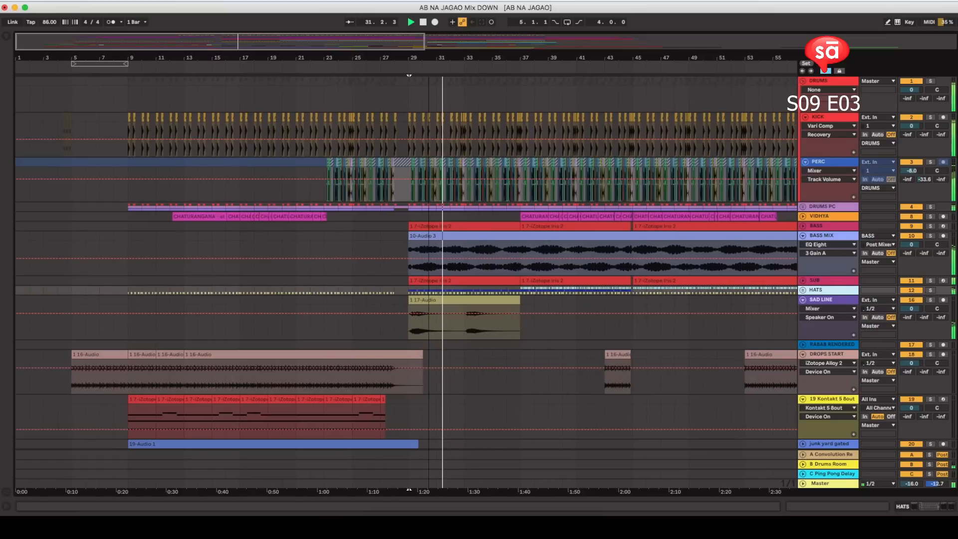
{"action": "left_click", "coordinate": [802, 216]}
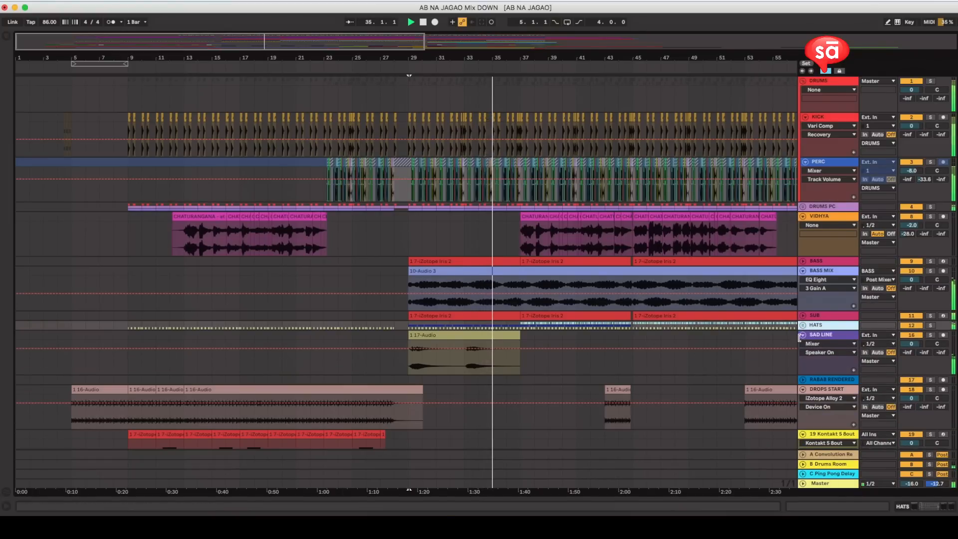
{"action": "scroll", "coordinate": [647, 370], "scroll_direction": "down", "scroll_amount": 5}
{"action": "scroll", "coordinate": [647, 369], "scroll_direction": "up", "scroll_amount": 5}
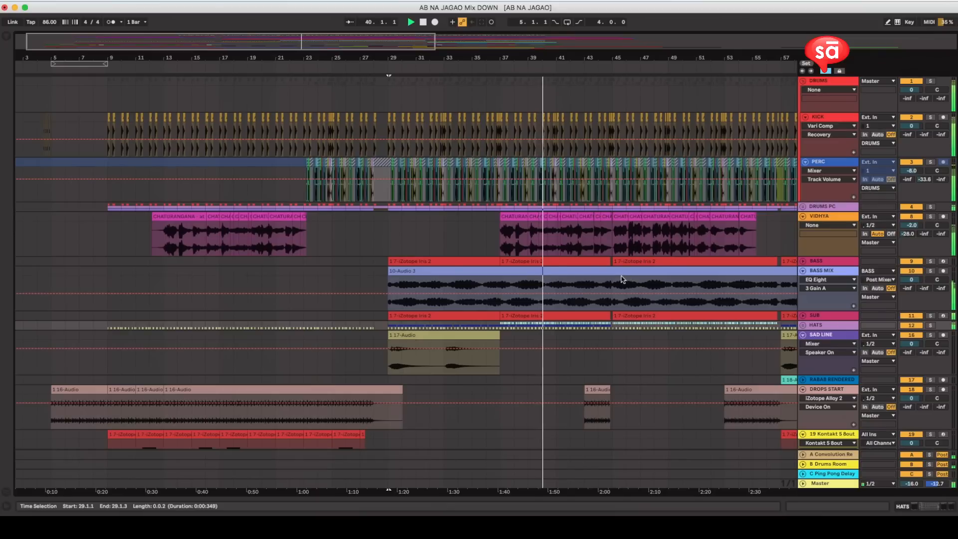
Fold the SAD LINE track and examine the short DROPS START clip at bar 43 together with the effect clips beneath it.
{"action": "left_click", "coordinate": [802, 335]}
{"action": "left_click", "coordinate": [600, 355]}
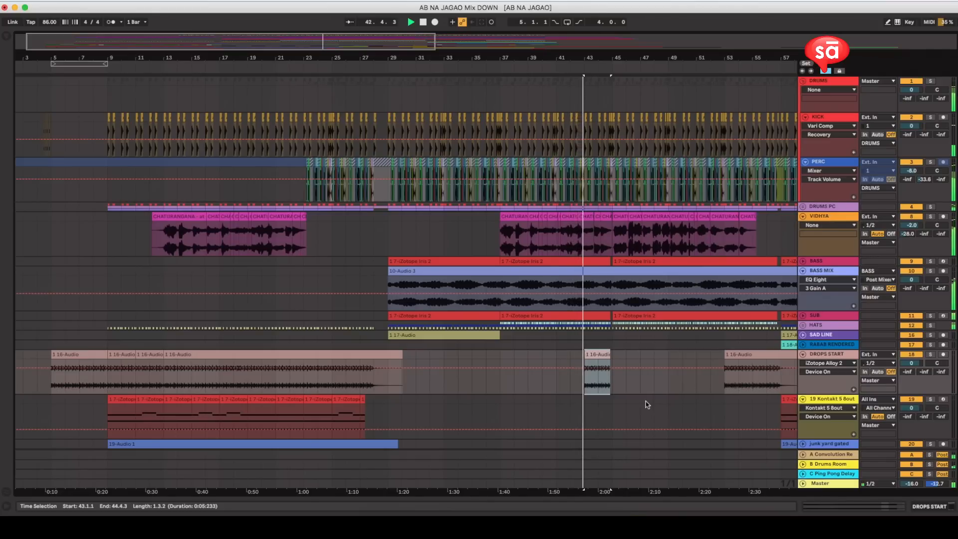
{"action": "left_click_drag", "start_coordinate": [611, 57], "coordinate": [606, 78]}
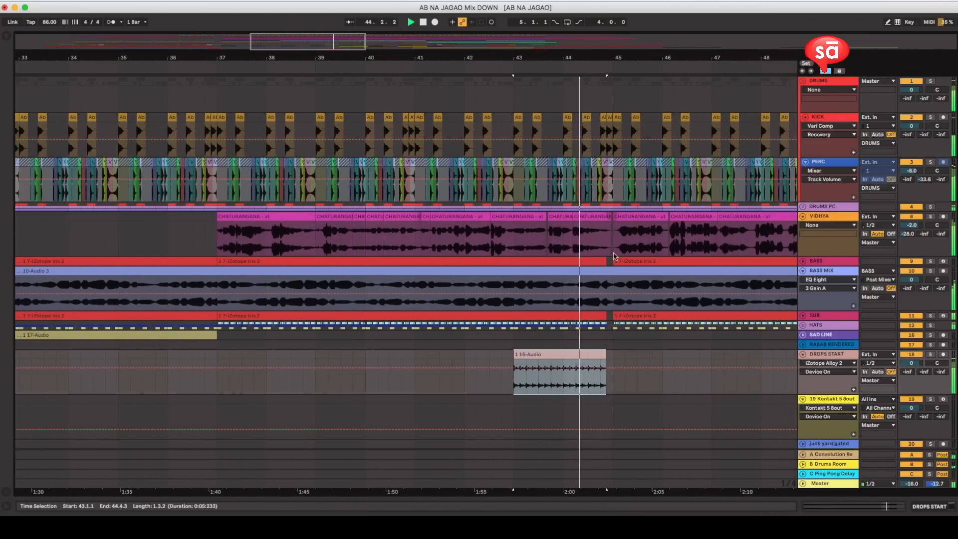
{"action": "scroll", "coordinate": [615, 256], "scroll_direction": "down", "scroll_amount": 5}
{"action": "scroll", "coordinate": [634, 321], "scroll_direction": "left", "scroll_amount": 1}
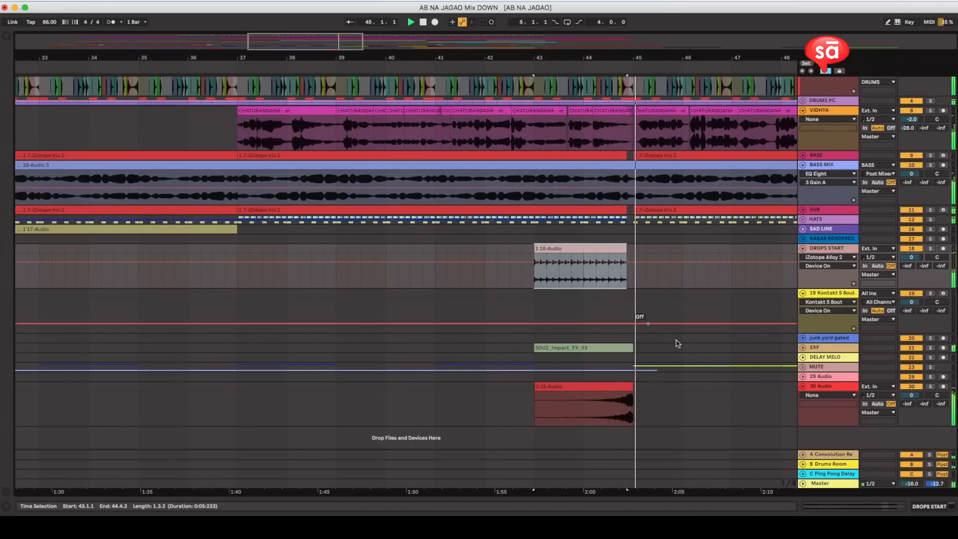
{"action": "scroll", "coordinate": [717, 400], "scroll_direction": "left", "scroll_amount": 1}
{"action": "scroll", "coordinate": [720, 402], "scroll_direction": "left", "scroll_amount": 1}
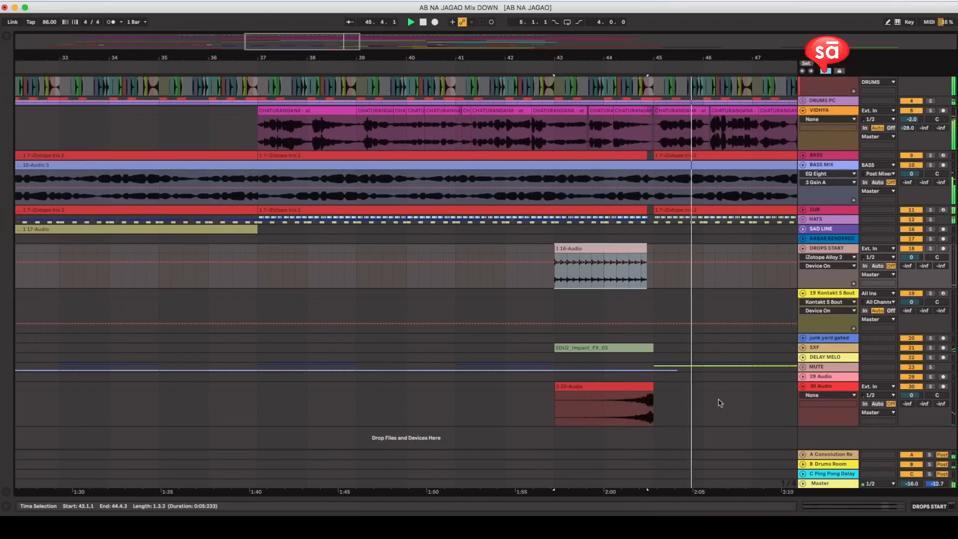
Look over the arrangement following bar 45, unfold the HATS group, and fold its JANJHI and HATS tracks.
{"action": "scroll", "coordinate": [720, 403], "scroll_direction": "right", "scroll_amount": 10}
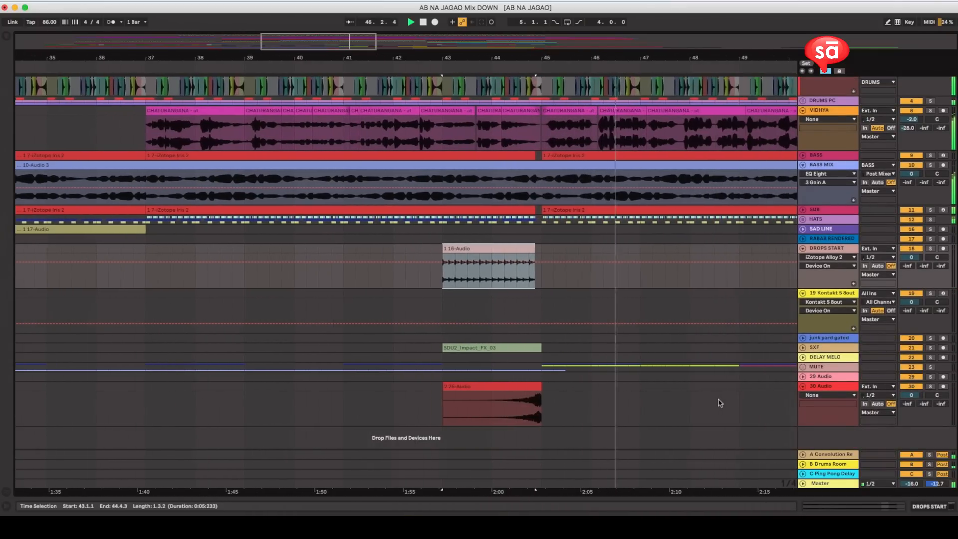
{"action": "scroll", "coordinate": [718, 401], "scroll_direction": "right", "scroll_amount": 3}
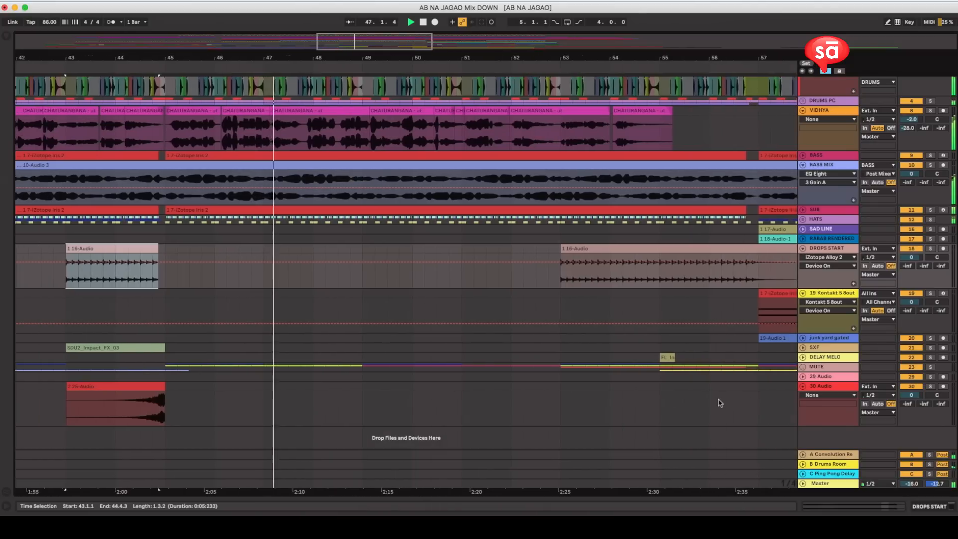
{"action": "scroll", "coordinate": [717, 400], "scroll_direction": "left", "scroll_amount": 5}
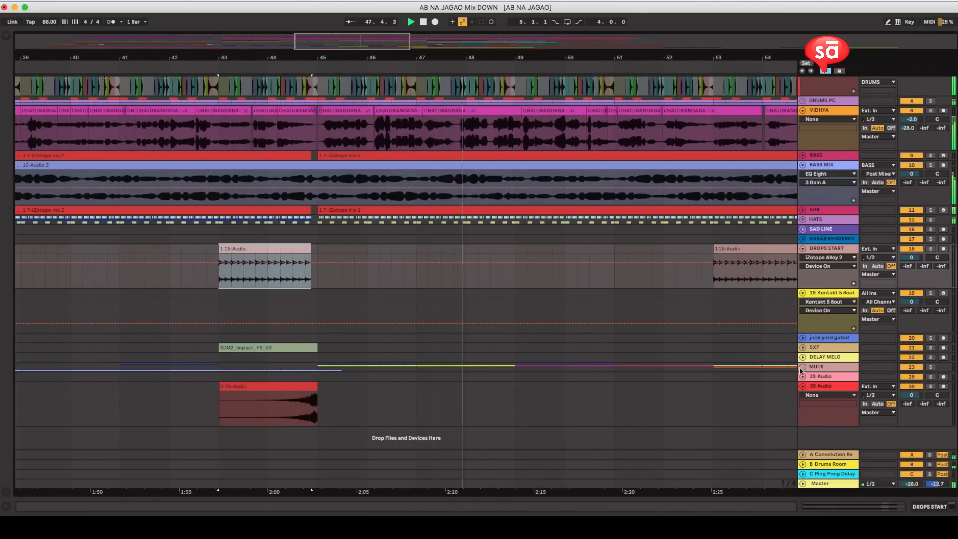
{"action": "left_click", "coordinate": [803, 219]}
{"action": "left_click_drag", "start_coordinate": [565, 58], "coordinate": [565, 31]}
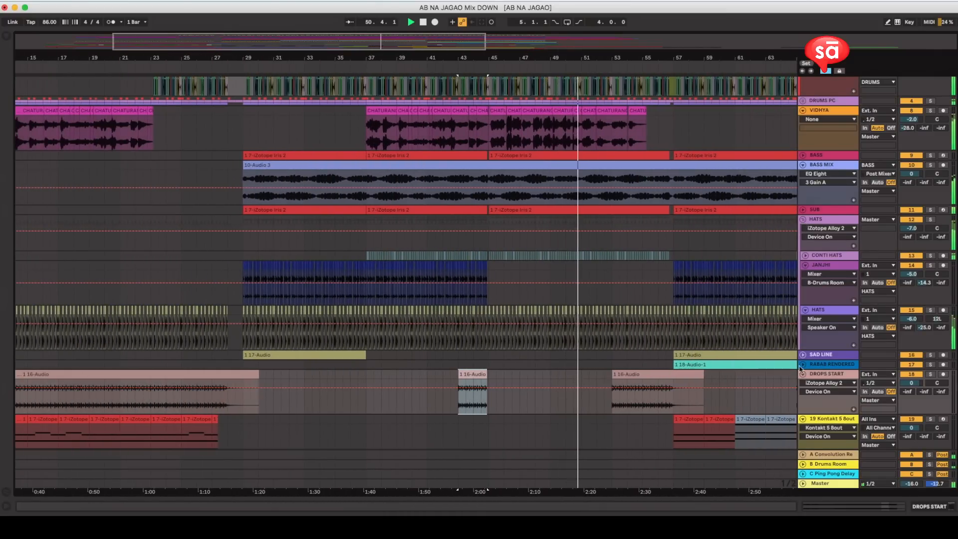
{"action": "left_click", "coordinate": [806, 311]}
{"action": "left_click", "coordinate": [804, 265]}
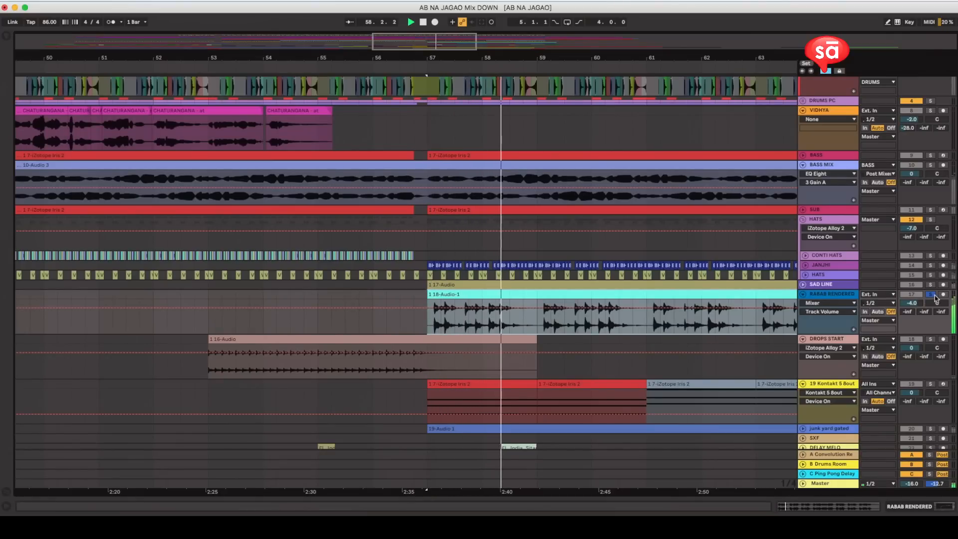
Take RABAB RENDERED out of solo, view its whole clip from bar 57 within the full mix, and fold the HATS group.
{"action": "left_click", "coordinate": [931, 295]}
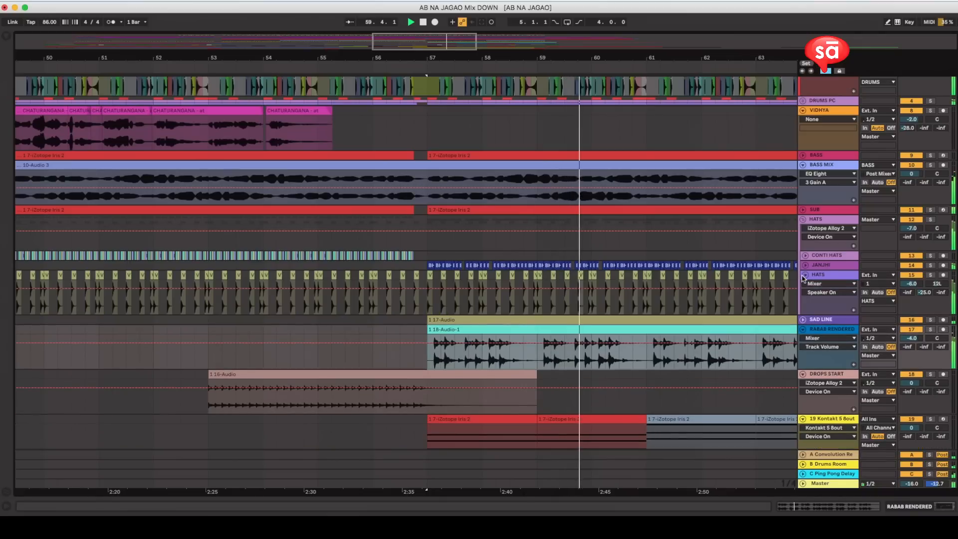
{"action": "left_click_drag", "start_coordinate": [610, 60], "coordinate": [609, 33]}
{"action": "scroll", "coordinate": [698, 329], "scroll_direction": "right", "scroll_amount": 5}
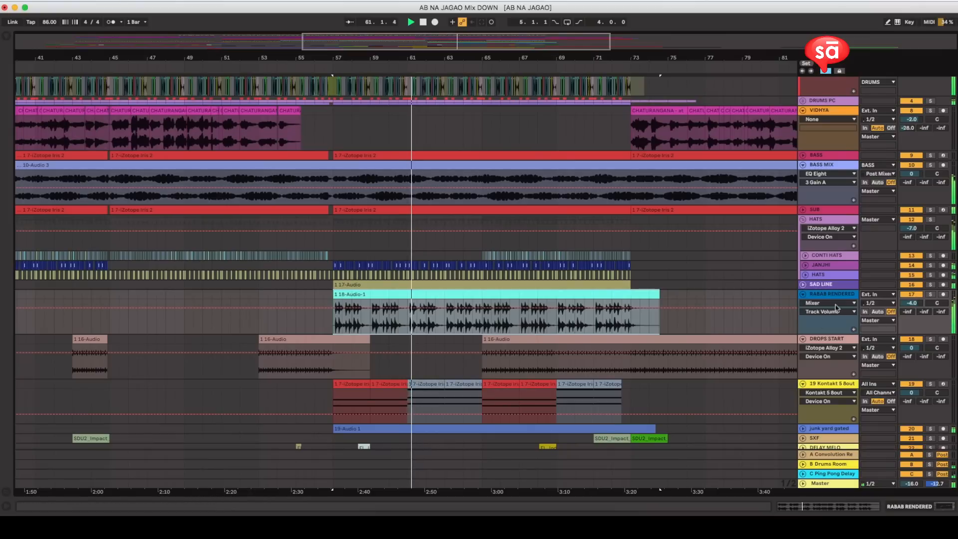
{"action": "left_click", "coordinate": [803, 294]}
{"action": "left_click", "coordinate": [802, 294]}
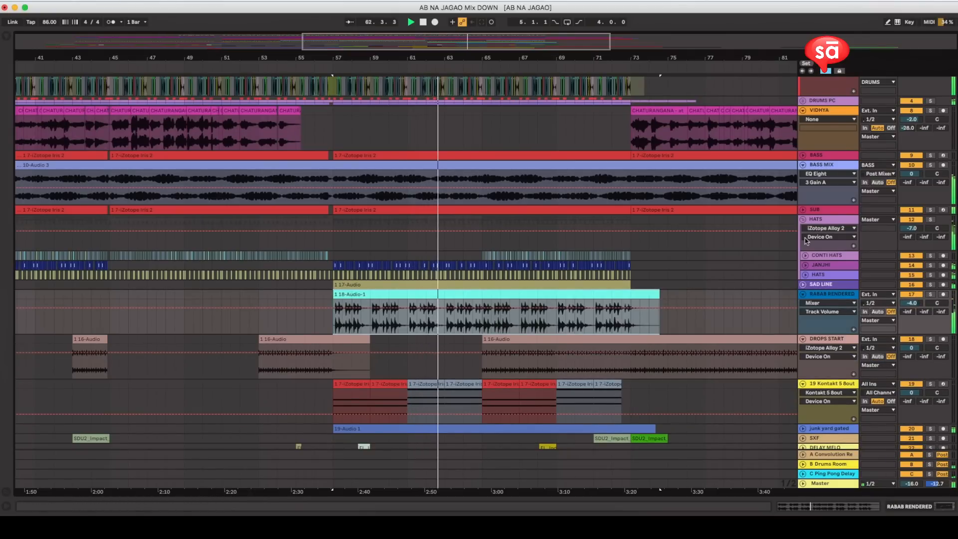
{"action": "left_click", "coordinate": [802, 219]}
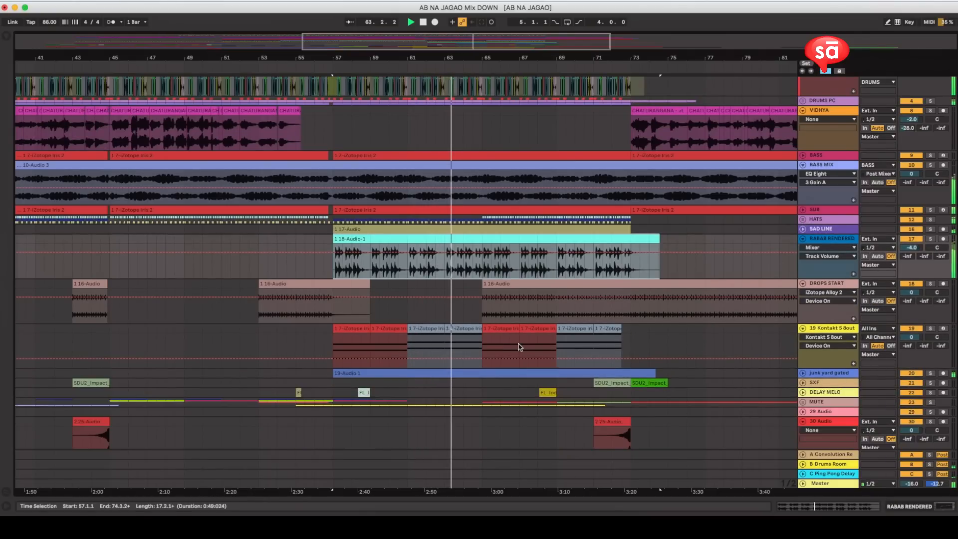
Unfold the DELAY MELO track, place the insert mark at 68.3.1 in its sitar clip, and view that section up close.
{"action": "scroll", "coordinate": [519, 346], "scroll_direction": "down", "scroll_amount": 2}
{"action": "scroll", "coordinate": [518, 344], "scroll_direction": "left", "scroll_amount": 1}
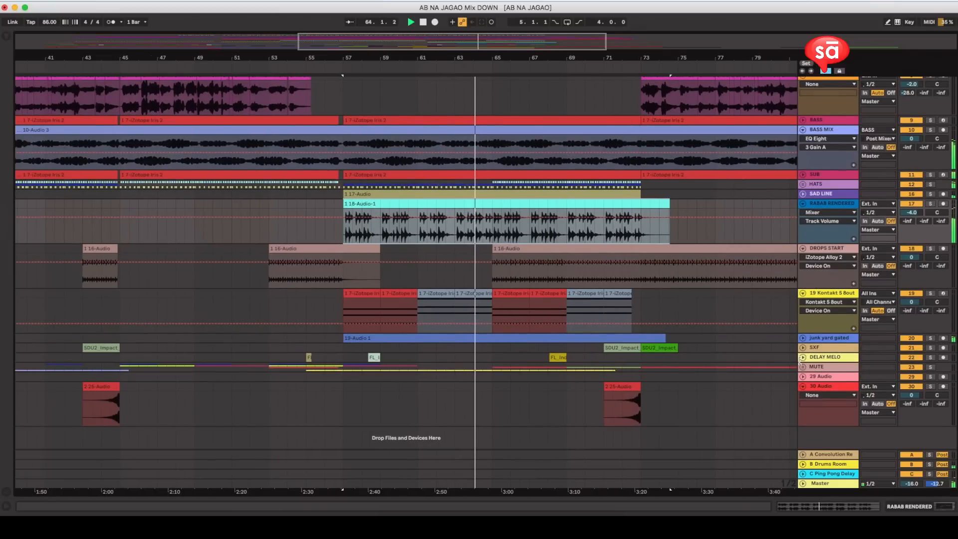
{"action": "left_click", "coordinate": [803, 357]}
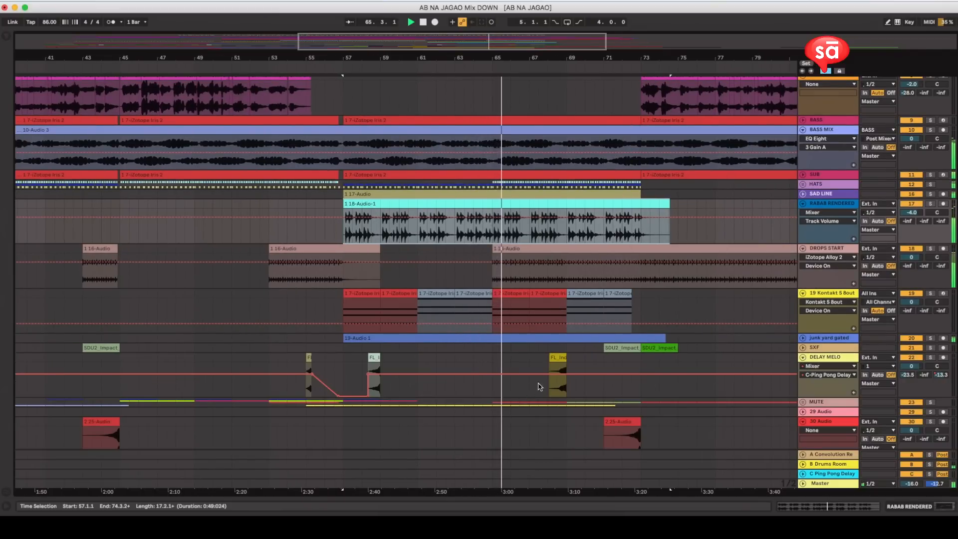
{"action": "left_click", "coordinate": [557, 387]}
{"action": "mouse_move", "coordinate": [571, 55]}
{"action": "left_mouse_down"}
{"action": "mouse_move", "coordinate": [571, 95]}
{"action": "mouse_move", "coordinate": [571, 57]}
{"action": "left_mouse_up"}
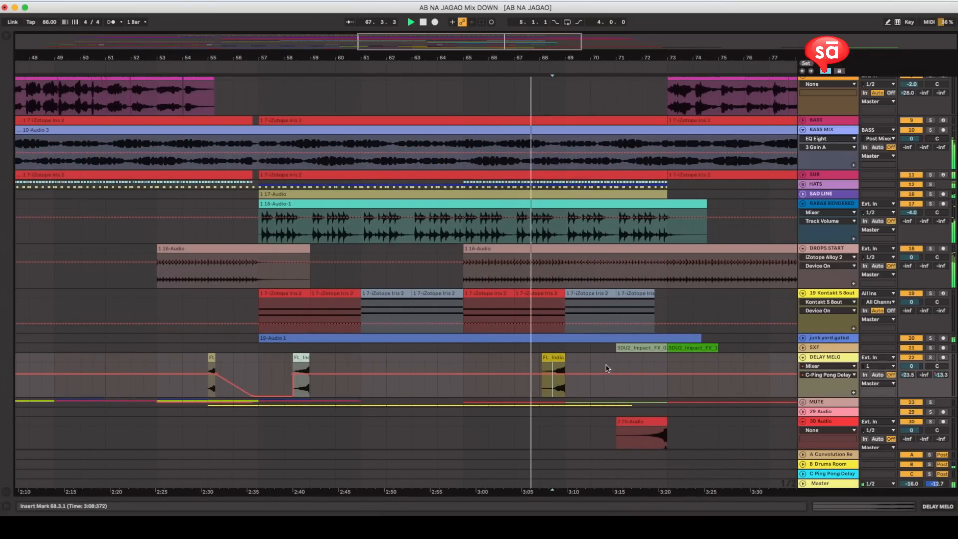
Solo the DELAY MELO track and audition its sitar clips around bars 68 and 58.
{"action": "left_click", "coordinate": [930, 358]}
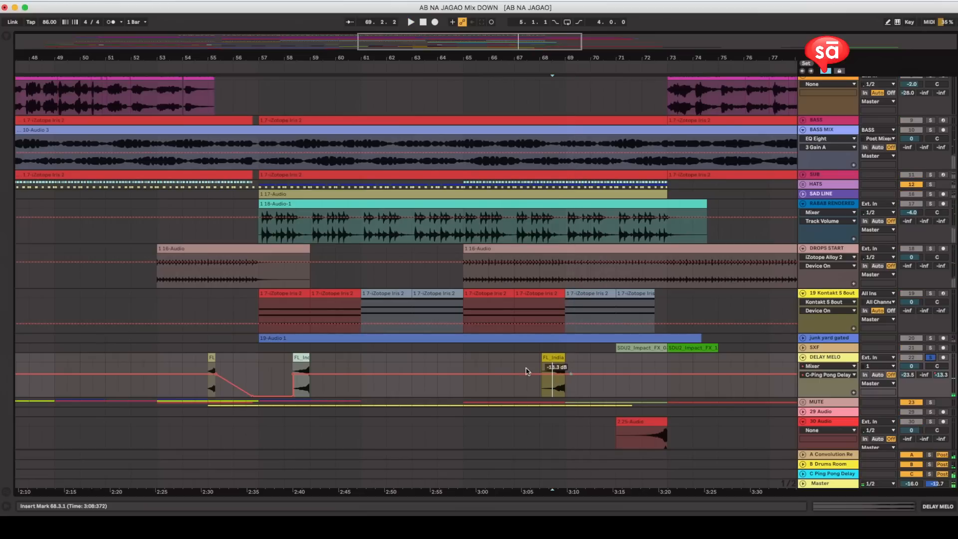
{"action": "left_click", "coordinate": [558, 358]}
{"action": "left_click", "coordinate": [299, 357]}
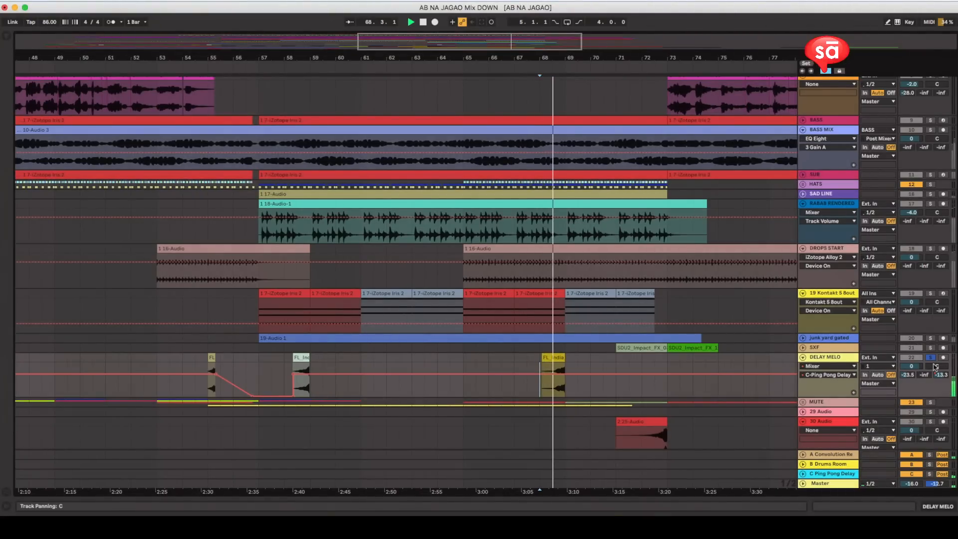
{"action": "key", "text": "space"}
Open the DELAY MELO sitar clip at bar 68, reverse its sample to hear it the other way round, and undo the reversal.
{"action": "double_click", "coordinate": [551, 357]}
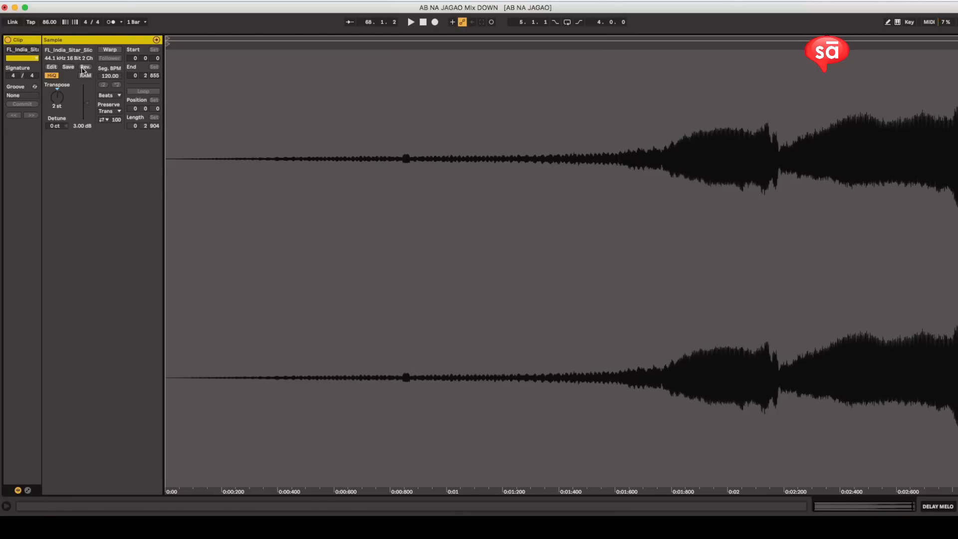
{"action": "left_click", "coordinate": [82, 69]}
{"action": "key", "text": "space"}
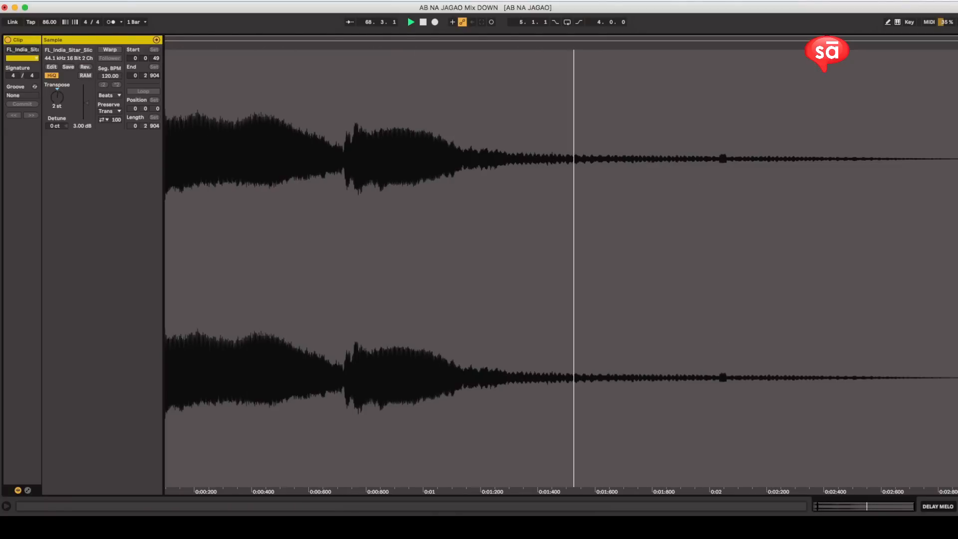
{"action": "key", "text": "super+z"}
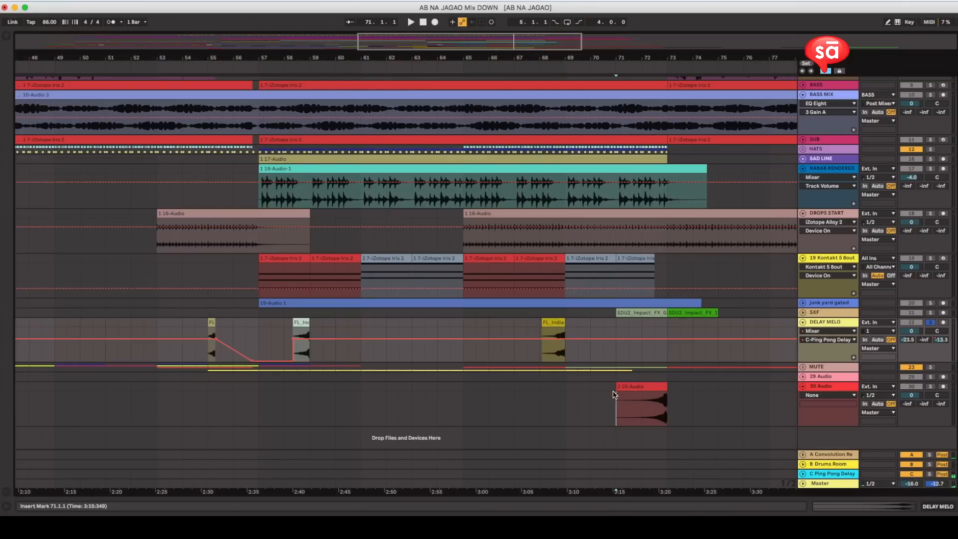
Solo the 30 Audio track instead of DELAY MELO and play its reversed clip from bar 71.
{"action": "left_click", "coordinate": [616, 396]}
{"action": "left_click", "coordinate": [932, 323]}
{"action": "left_click", "coordinate": [930, 386]}
{"action": "key", "text": "space"}
{"action": "key", "text": "space"}
{"action": "left_click", "coordinate": [654, 388]}
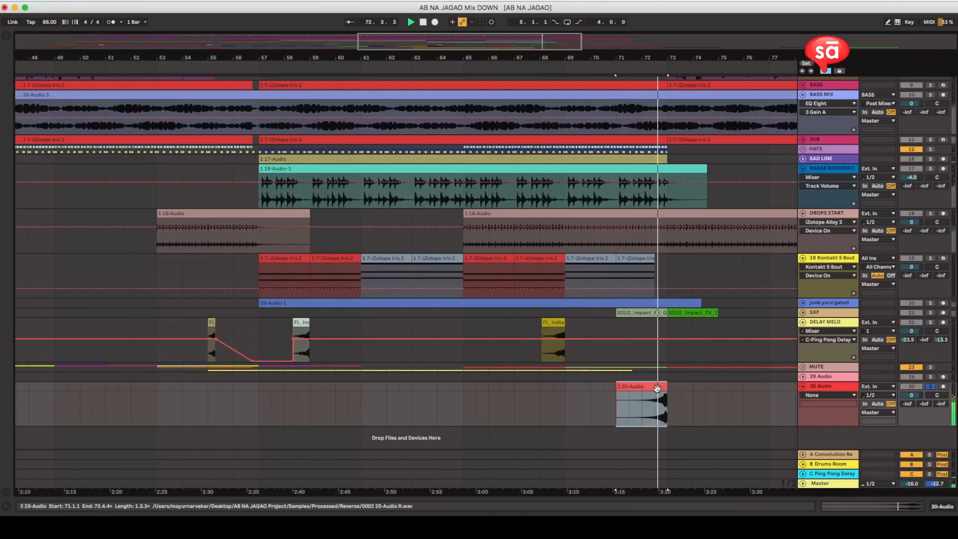
{"action": "key", "text": "space"}
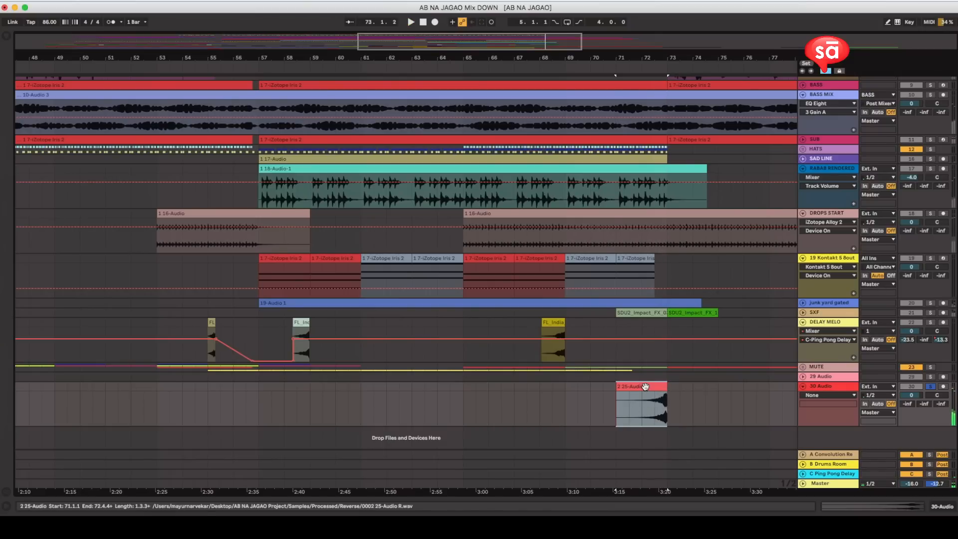
Solo the VIDHYA track and play its vocal from bar 73 and from the clip at bar 45.
{"action": "mouse_move", "coordinate": [667, 58]}
{"action": "left_mouse_down"}
{"action": "mouse_move", "coordinate": [667, 86]}
{"action": "mouse_move", "coordinate": [666, 39]}
{"action": "left_mouse_up"}
{"action": "scroll", "coordinate": [498, 213], "scroll_direction": "up", "scroll_amount": 4}
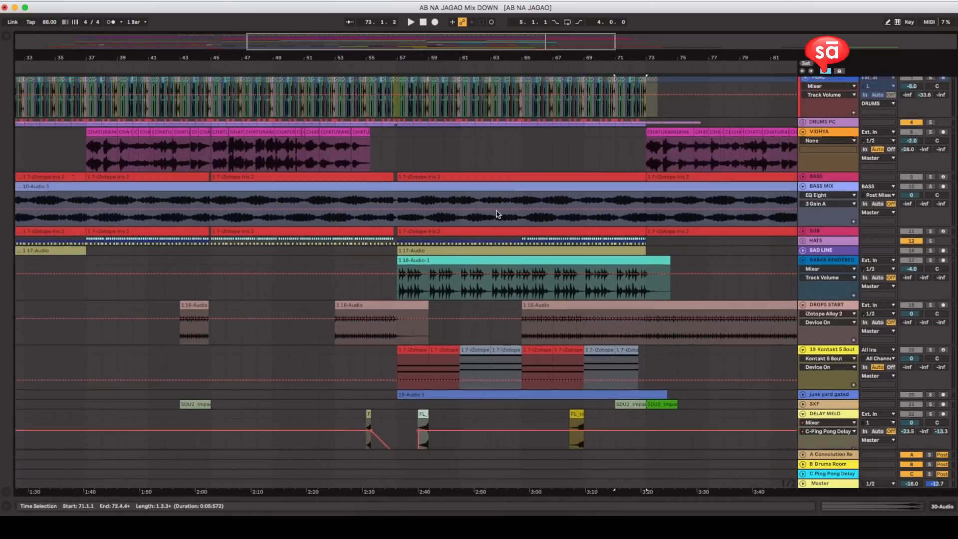
{"action": "left_click_drag", "start_coordinate": [498, 214], "coordinate": [487, 234]}
{"action": "left_click", "coordinate": [636, 183]}
{"action": "key", "text": "space"}
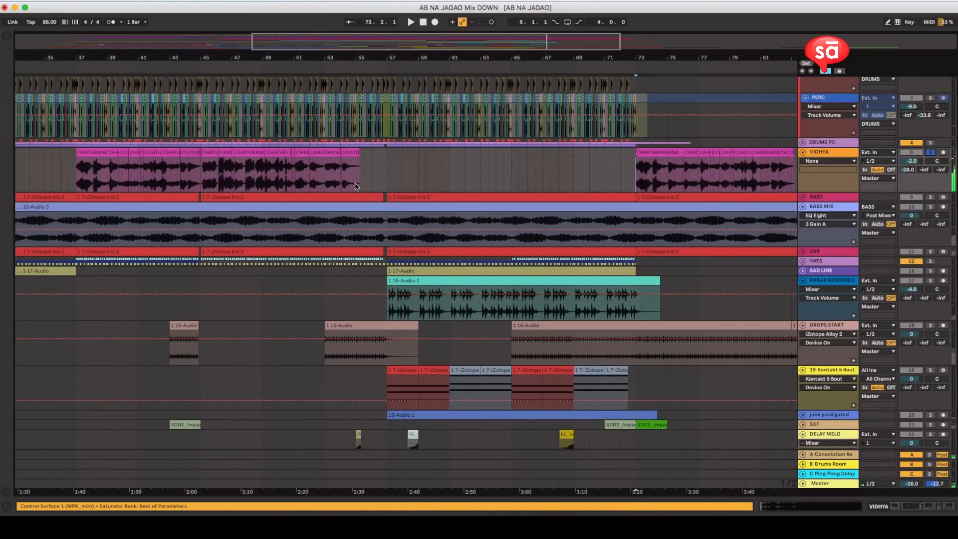
{"action": "scroll", "coordinate": [357, 187], "scroll_direction": "left", "scroll_amount": 10}
{"action": "left_click", "coordinate": [417, 153]}
{"action": "key", "text": "space"}
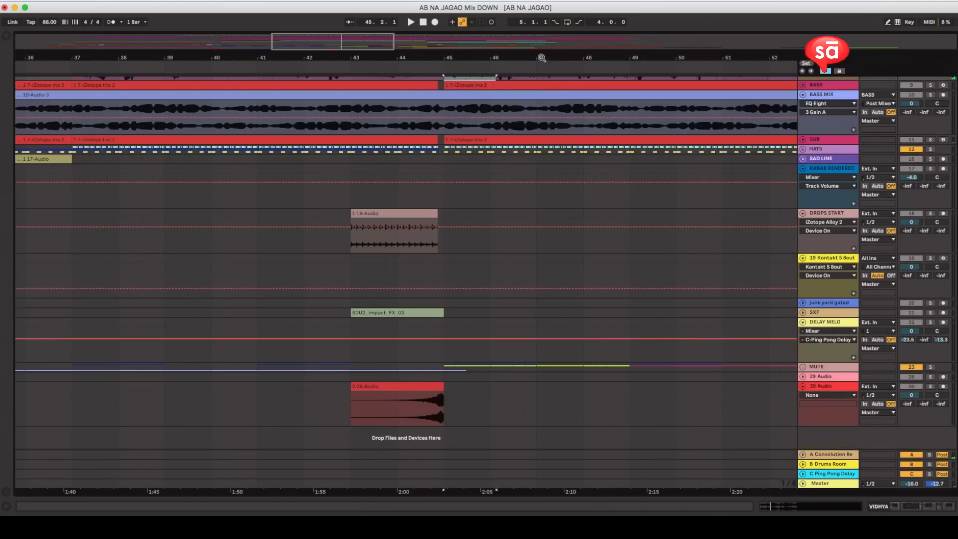
View the whole arrangement, play from the last 30 Audio clip at bar 71, and select the DELAY MELO clip at bar 68.
{"action": "left_click_drag", "start_coordinate": [542, 58], "coordinate": [297, 58]}
{"action": "left_click", "coordinate": [448, 397]}
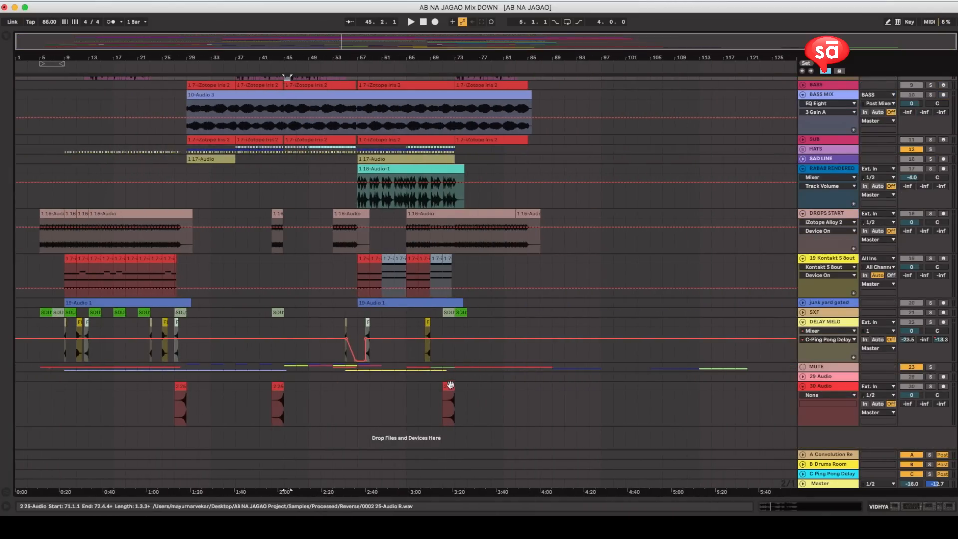
{"action": "key", "text": "space"}
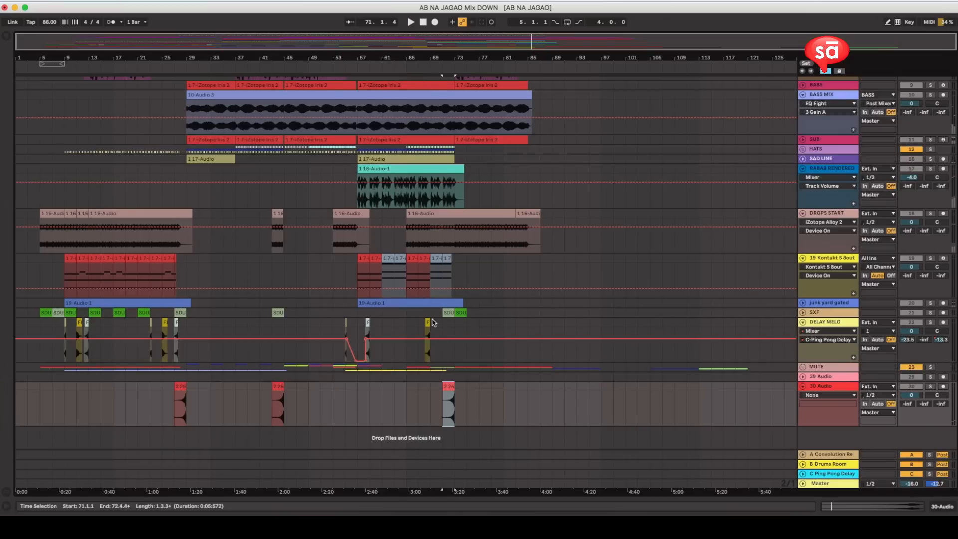
{"action": "left_click", "coordinate": [428, 324]}
Solo the 30 Audio track again, play its reversed clip from bar 71, and select it in a closer view.
{"action": "left_click", "coordinate": [929, 387]}
{"action": "key", "text": "space"}
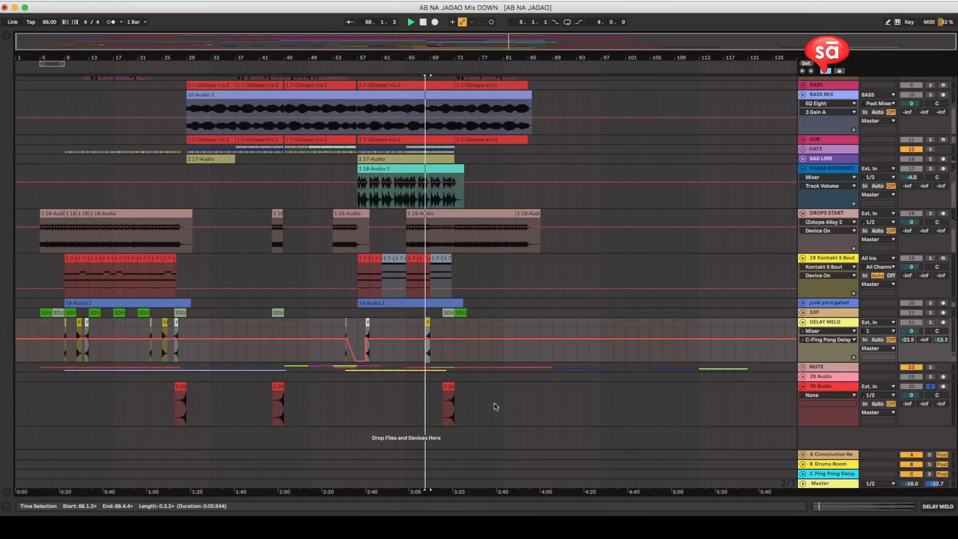
{"action": "left_click", "coordinate": [447, 411]}
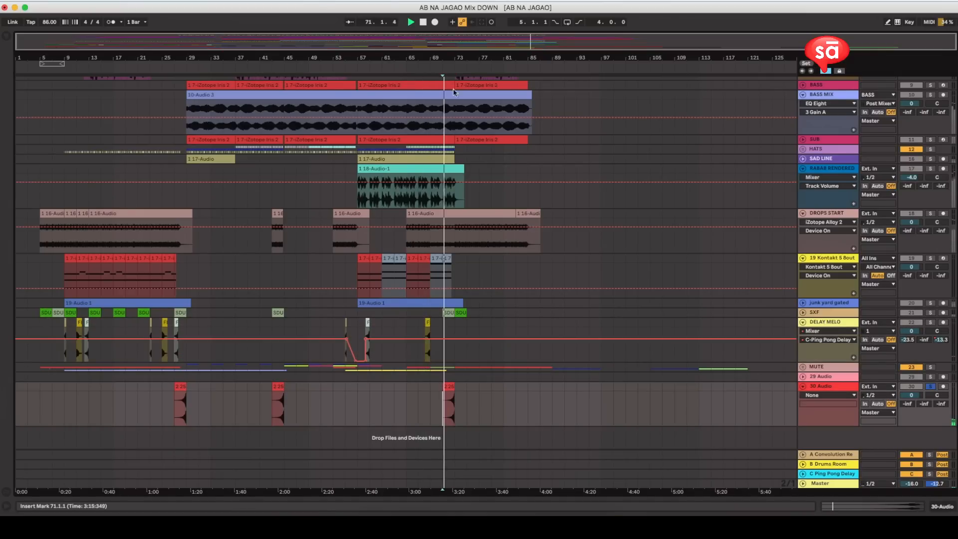
{"action": "left_click_drag", "start_coordinate": [453, 58], "coordinate": [453, 102]}
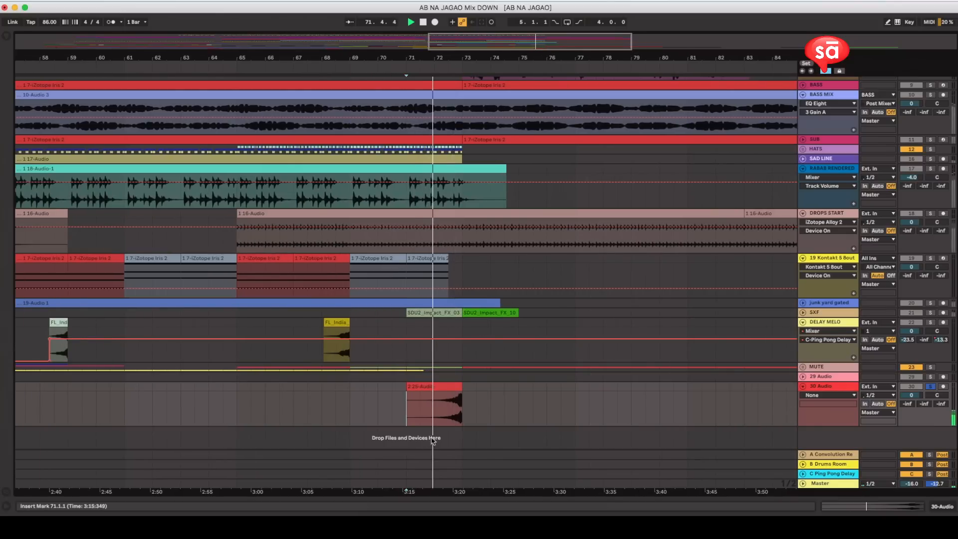
{"action": "left_click", "coordinate": [433, 414]}
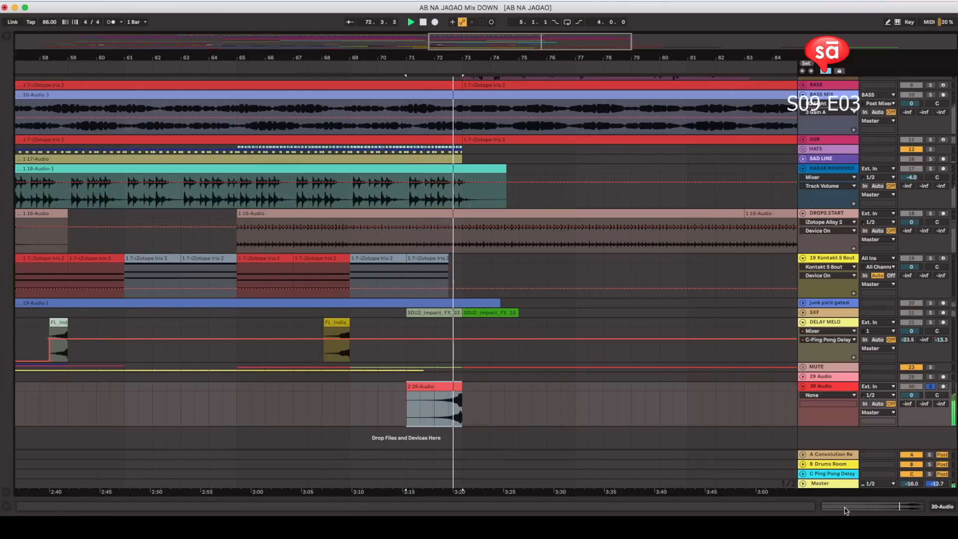
Unsolo the 30 Audio track and play the full mix from bar 72 in a closer view.
{"action": "key", "text": "space"}
{"action": "left_click", "coordinate": [931, 388]}
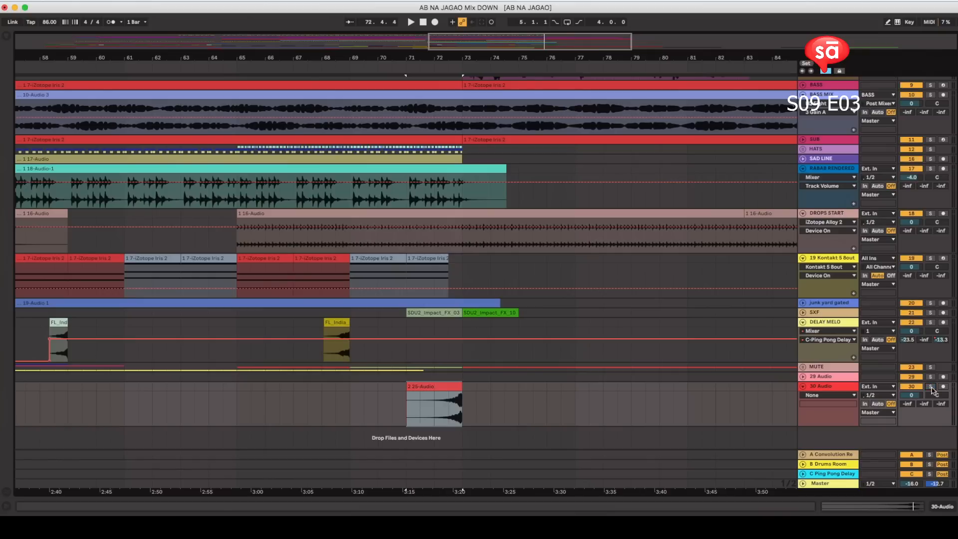
{"action": "left_click", "coordinate": [434, 414]}
{"action": "left_click_drag", "start_coordinate": [461, 63], "coordinate": [458, 77]}
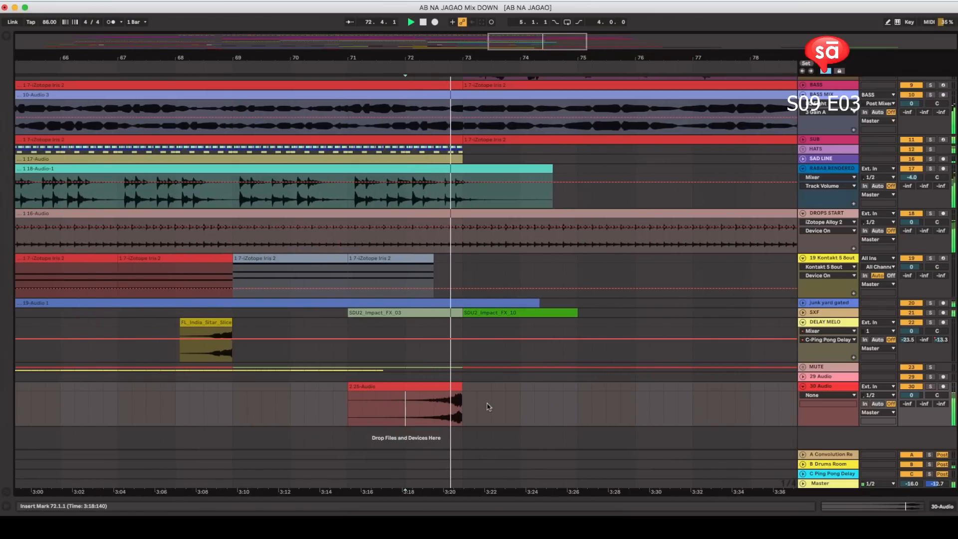
Fold the BASS MIX, VIDHYA and DROPS START tracks while the full mix plays.
{"action": "left_click_drag", "start_coordinate": [506, 61], "coordinate": [623, 45]}
{"action": "scroll", "coordinate": [525, 243], "scroll_direction": "up", "scroll_amount": 5}
{"action": "scroll", "coordinate": [528, 258], "scroll_direction": "right", "scroll_amount": 2}
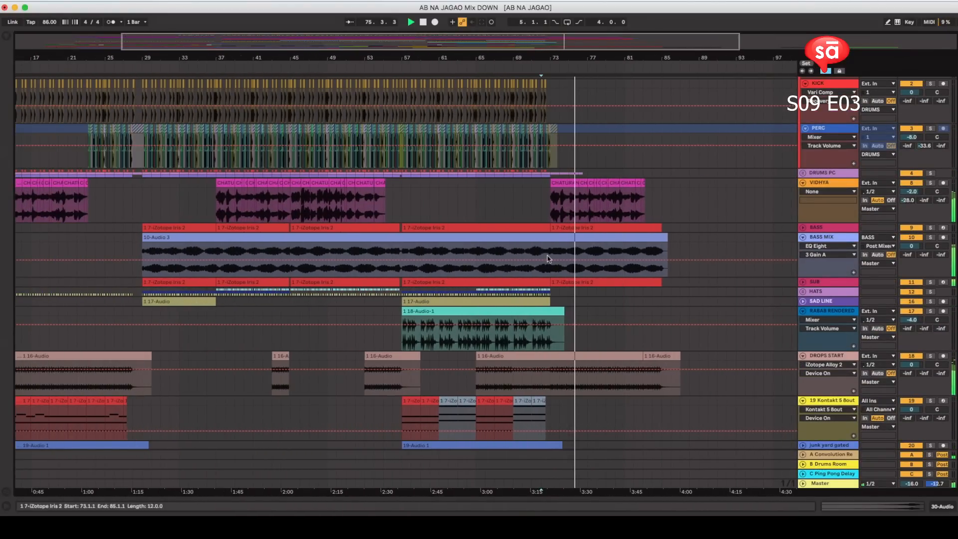
{"action": "left_click", "coordinate": [802, 238]}
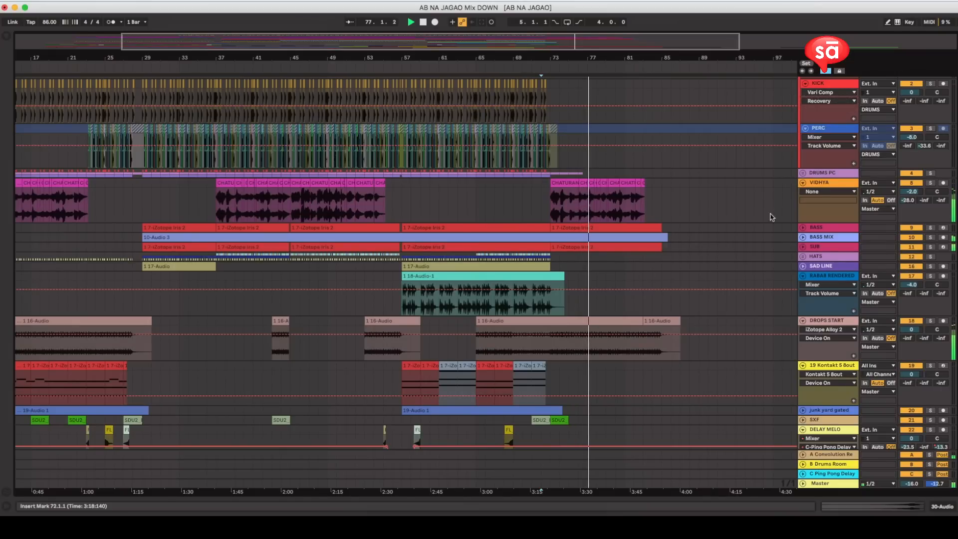
{"action": "left_click", "coordinate": [802, 182]}
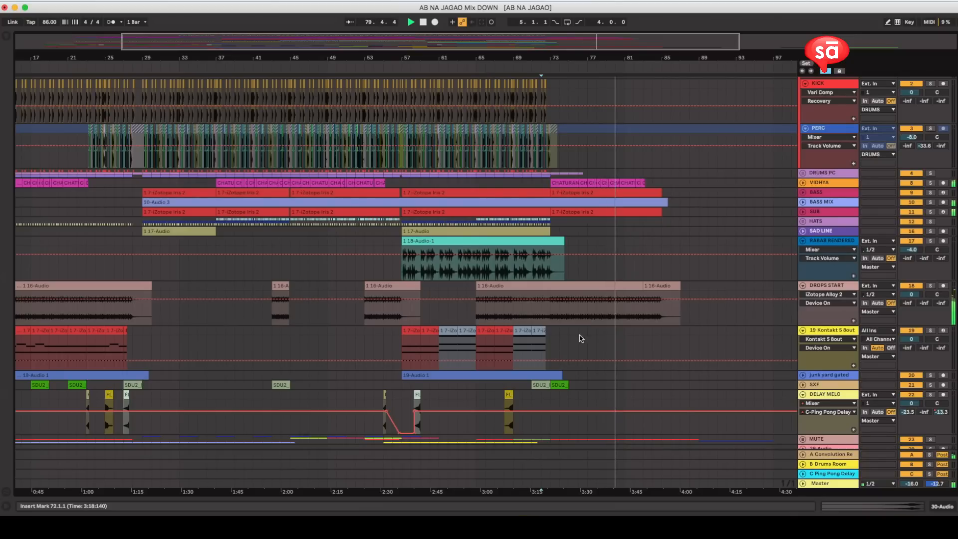
{"action": "left_click", "coordinate": [803, 285]}
{"action": "scroll", "coordinate": [513, 344], "scroll_direction": "down", "scroll_amount": 3}
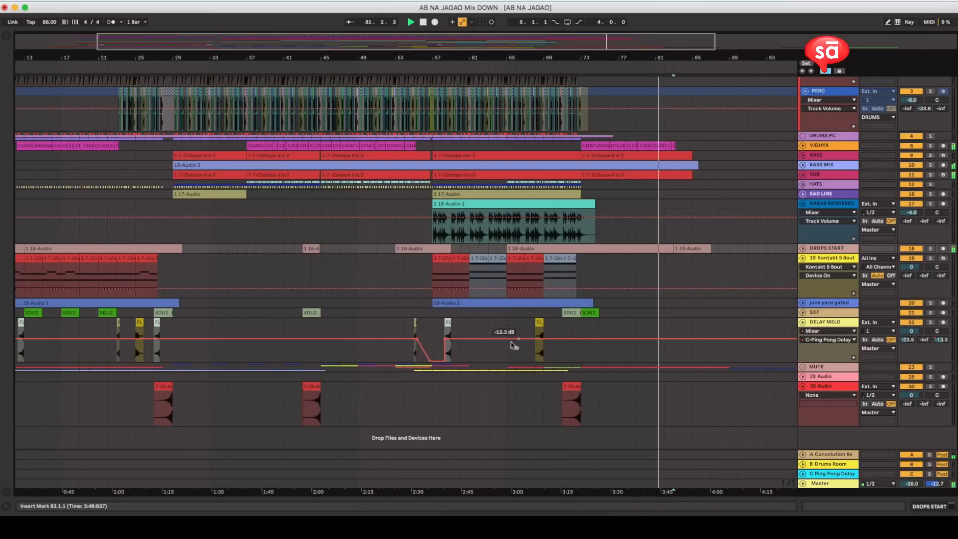
Fold the RABAB RENDERED and VIDHYA tracks and set the insert mark around bar 45.
{"action": "left_click", "coordinate": [446, 330]}
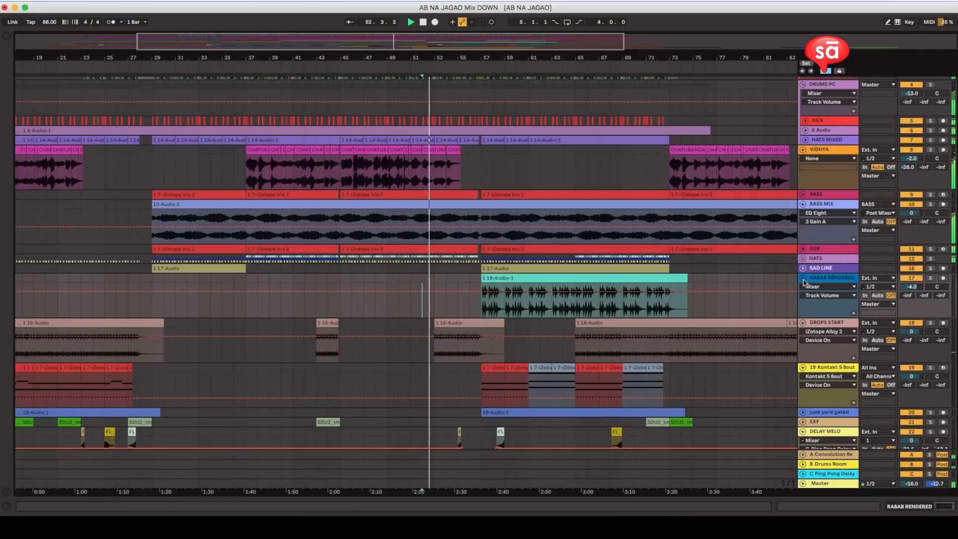
{"action": "left_click", "coordinate": [803, 277]}
{"action": "left_click", "coordinate": [803, 151]}
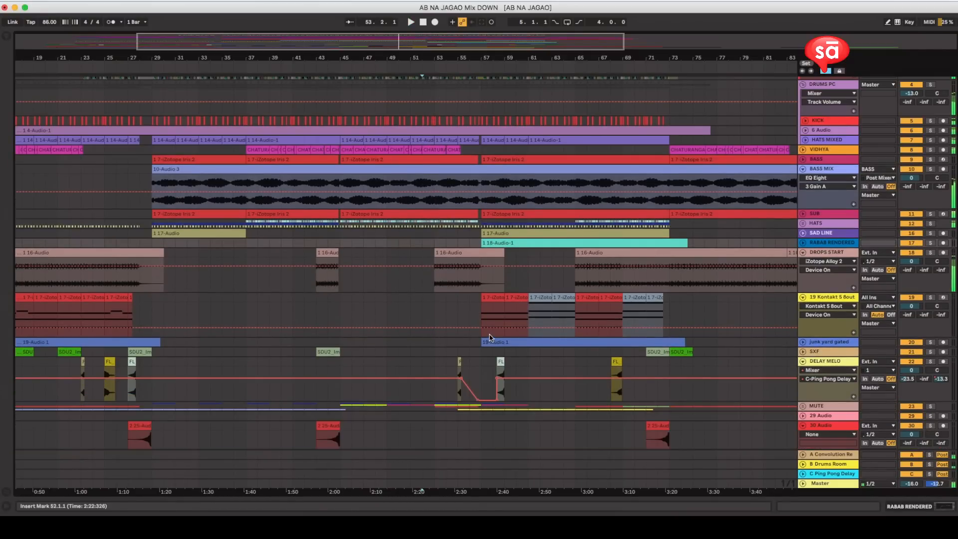
{"action": "left_click", "coordinate": [339, 316]}
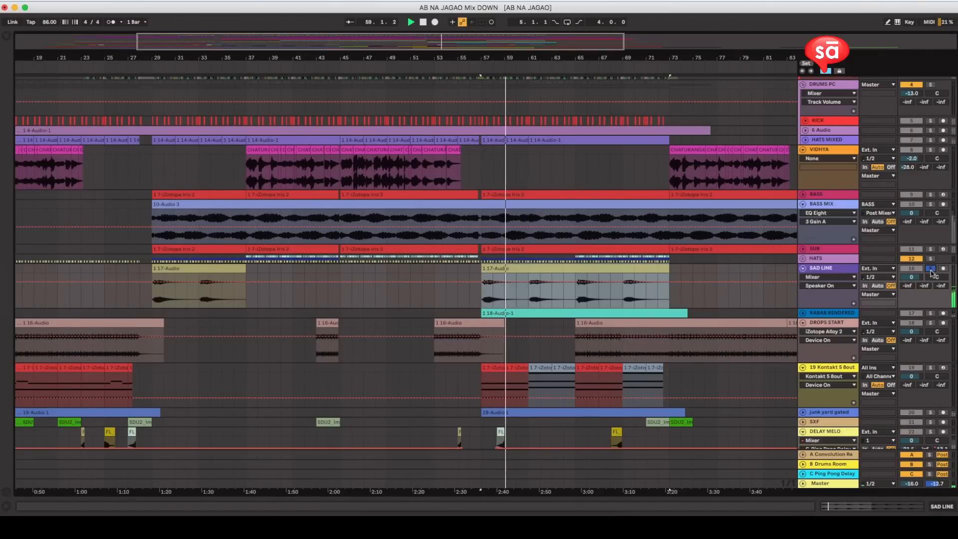
Unsolo the SAD LINE track and play the full mix from the unfolded SXF track's clip at bar 44.
{"action": "left_click", "coordinate": [930, 269]}
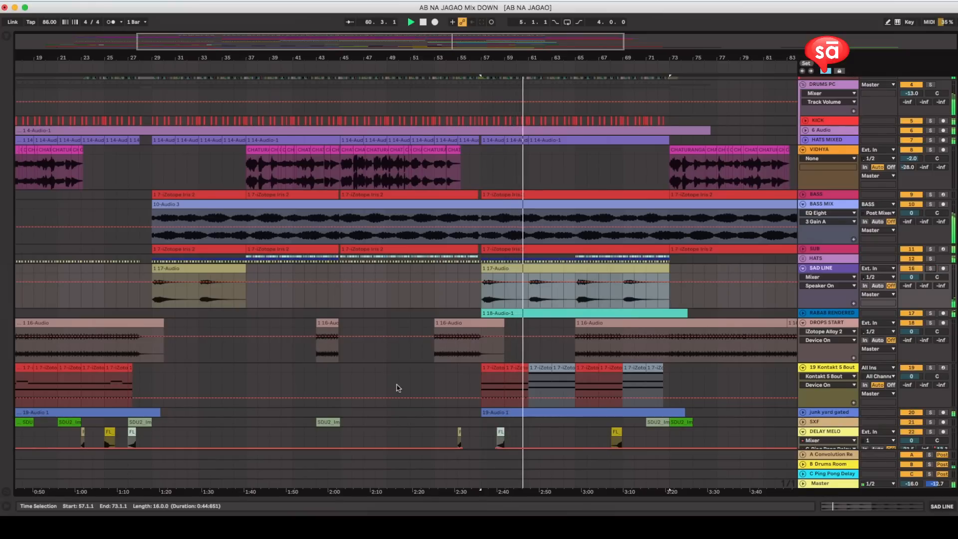
{"action": "scroll", "coordinate": [349, 376], "scroll_direction": "down", "scroll_amount": 5}
{"action": "scroll", "coordinate": [332, 370], "scroll_direction": "left", "scroll_amount": 8}
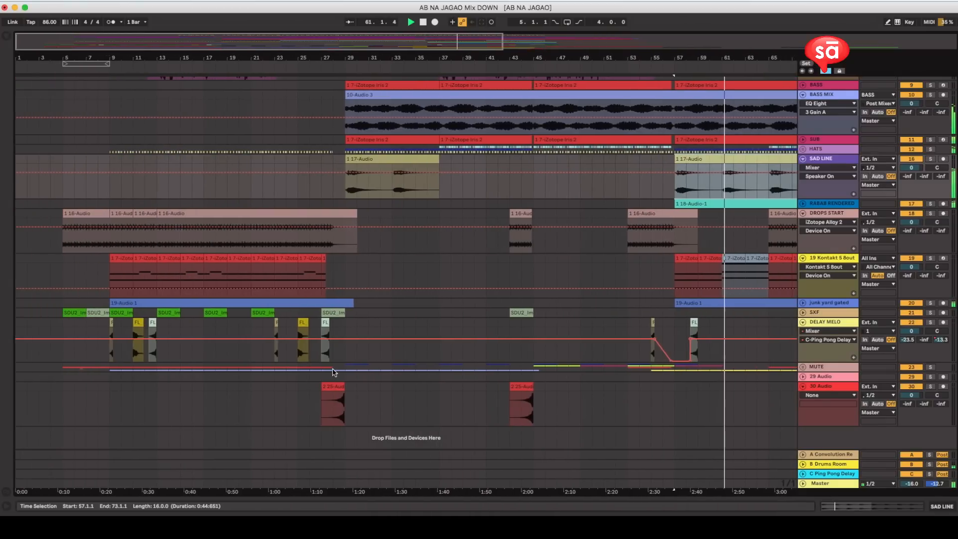
{"action": "left_click", "coordinate": [802, 312]}
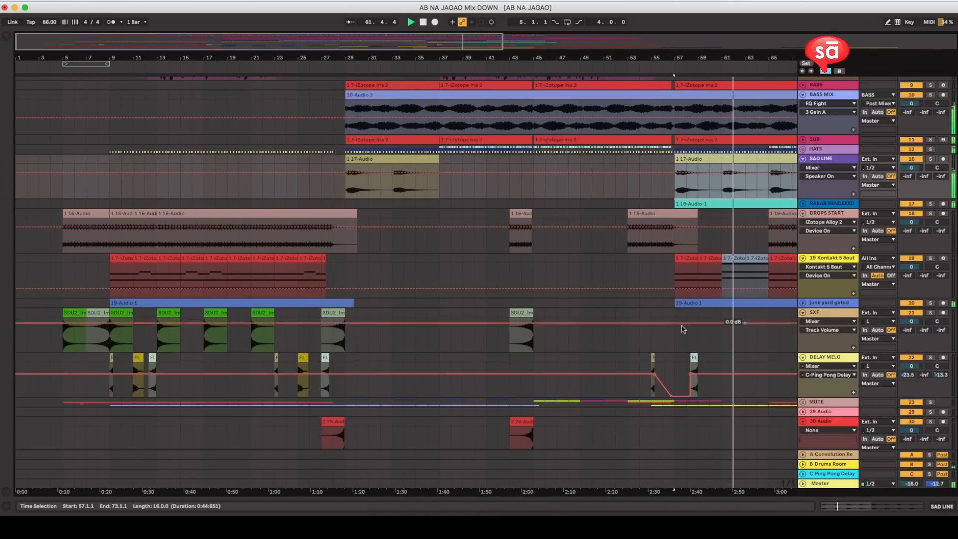
{"action": "left_click", "coordinate": [522, 349]}
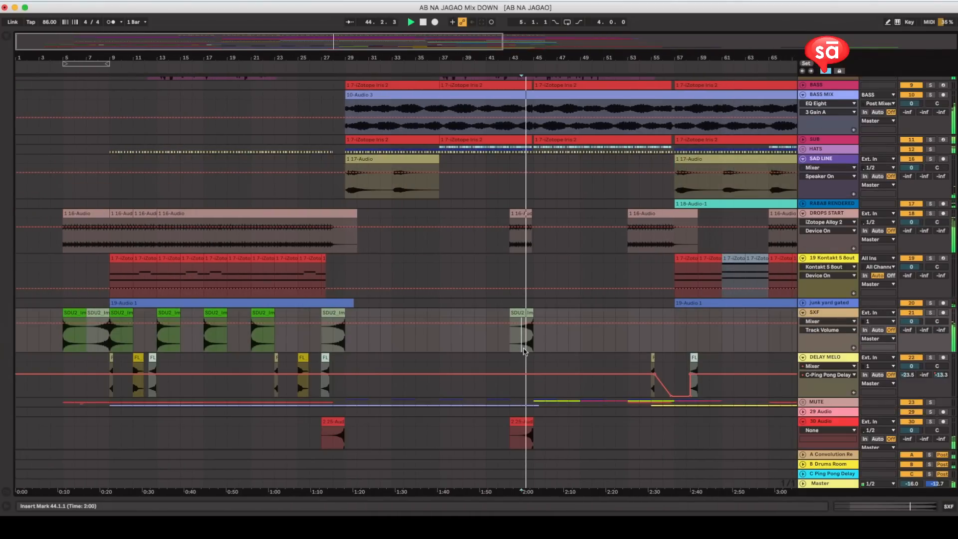
Unfold and refold the BASS track, and unfold the 6 Audio track in the DRUMS PC group.
{"action": "scroll", "coordinate": [543, 350], "scroll_direction": "up", "scroll_amount": 5}
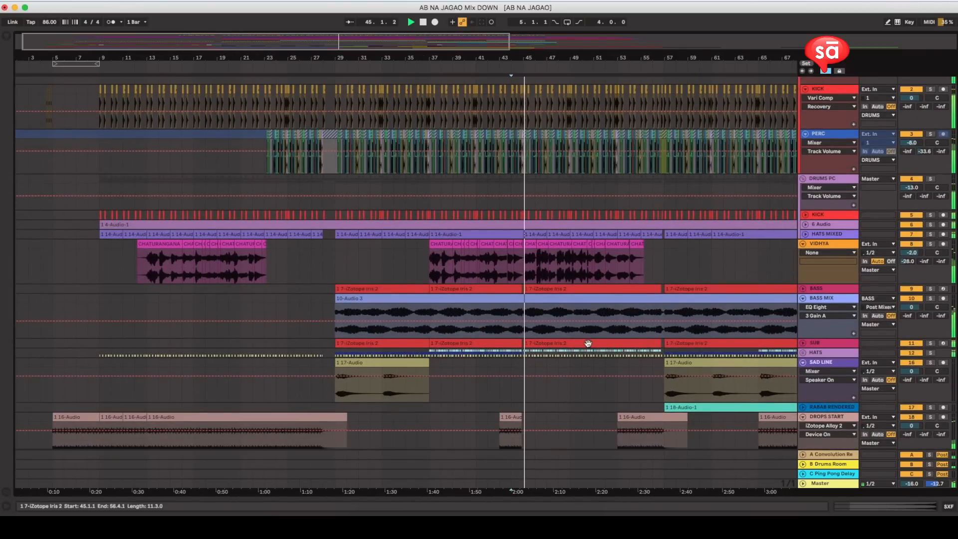
{"action": "left_click", "coordinate": [804, 289]}
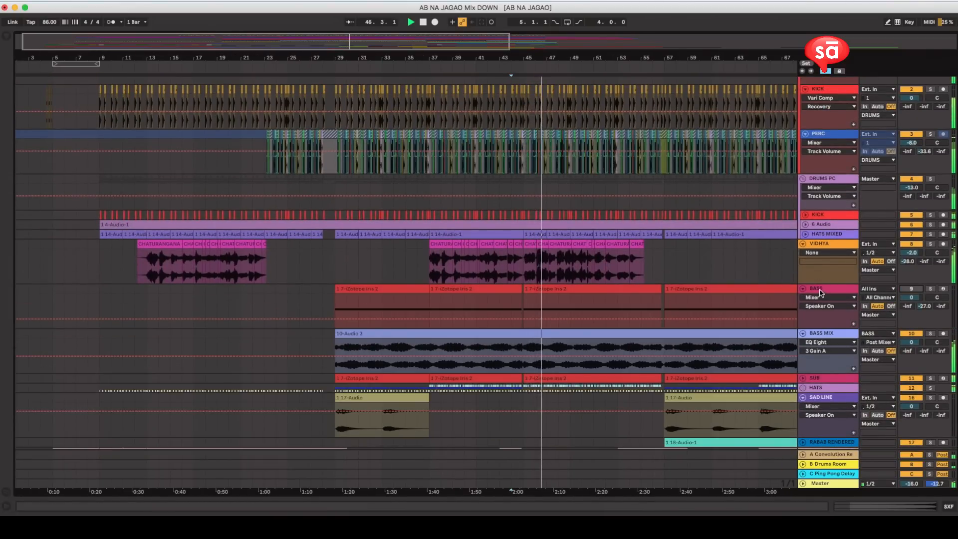
{"action": "left_click", "coordinate": [803, 289]}
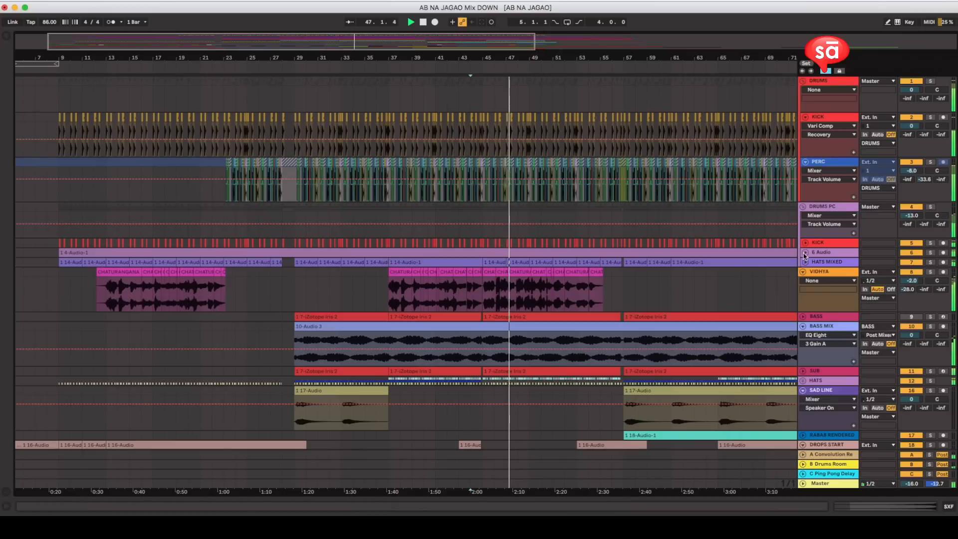
{"action": "left_click", "coordinate": [804, 253]}
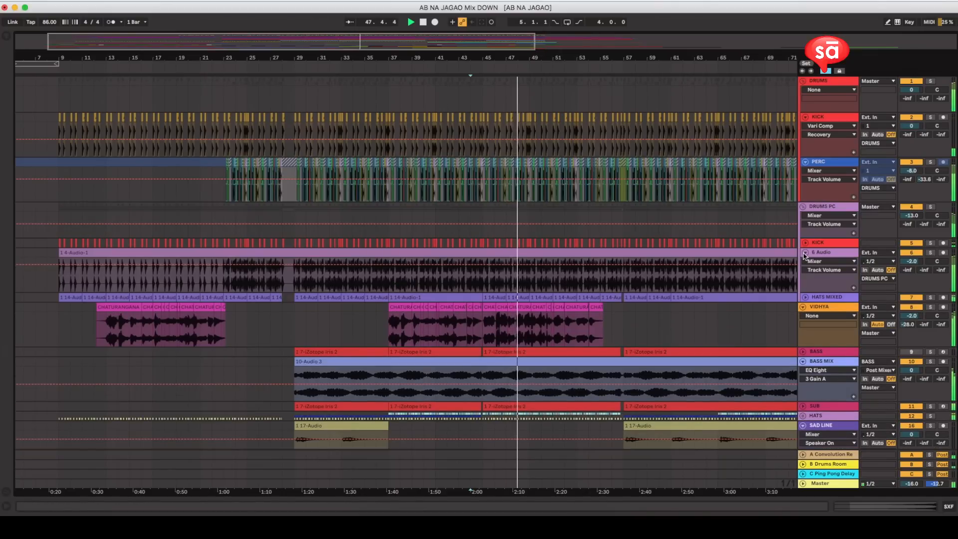